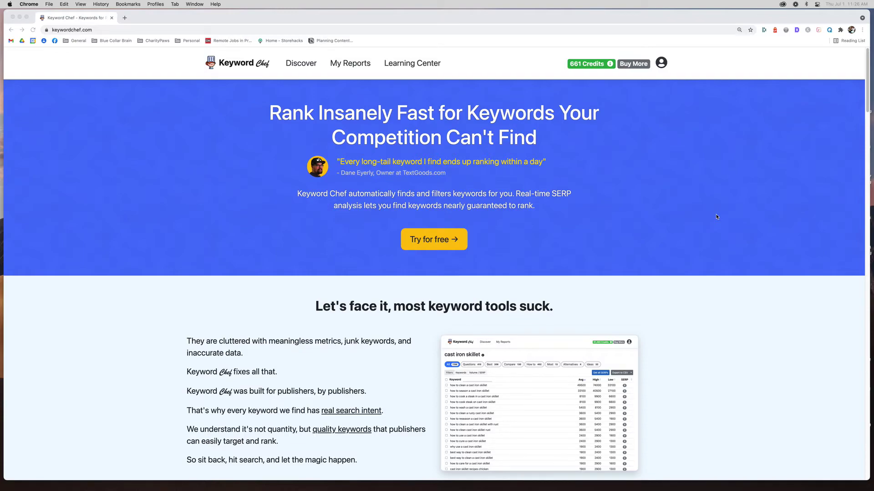
Review the Keyword Chef landing page's sections on search intent, automatic filtering, bulk SERP analysis and wildcard search.
scroll(716, 217, down, 20)
scroll(716, 217, up, 10)
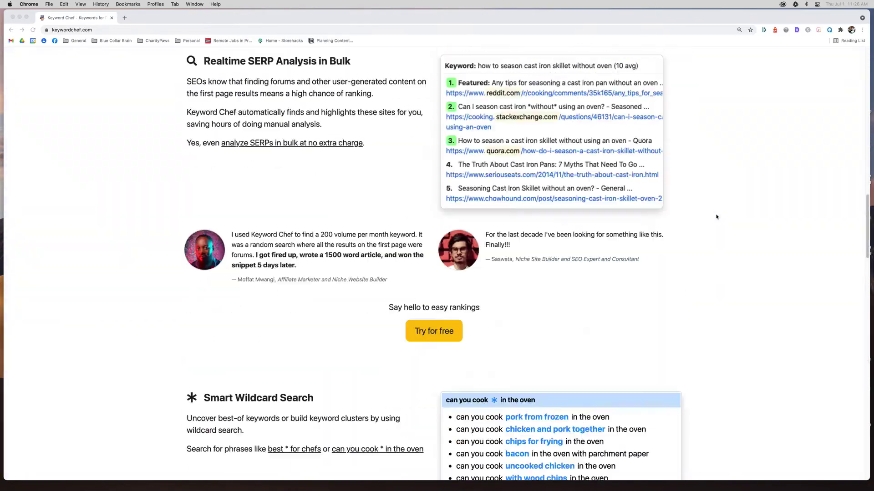
scroll(716, 217, up, 15)
scroll(716, 217, down, 3)
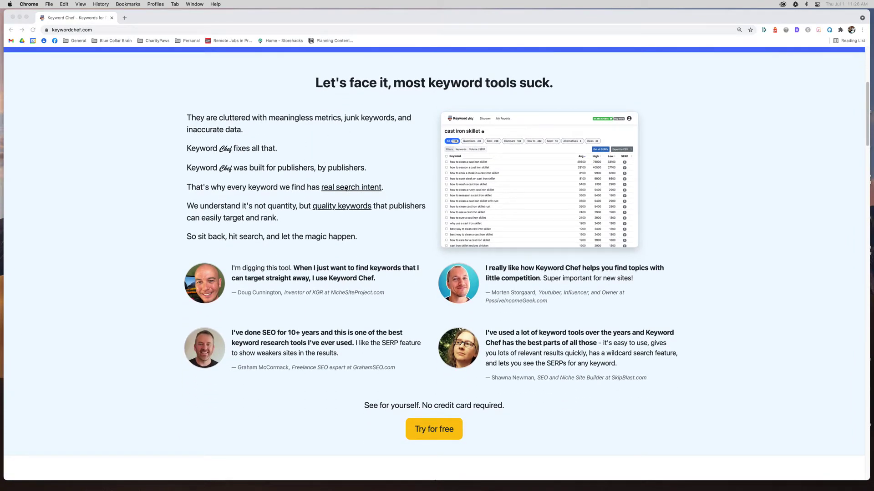
scroll(348, 234, down, 7)
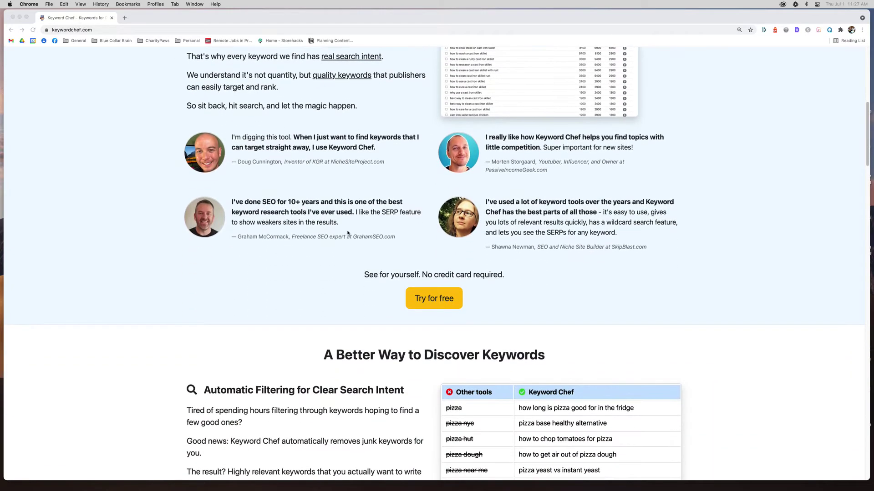
scroll(347, 233, down, 1)
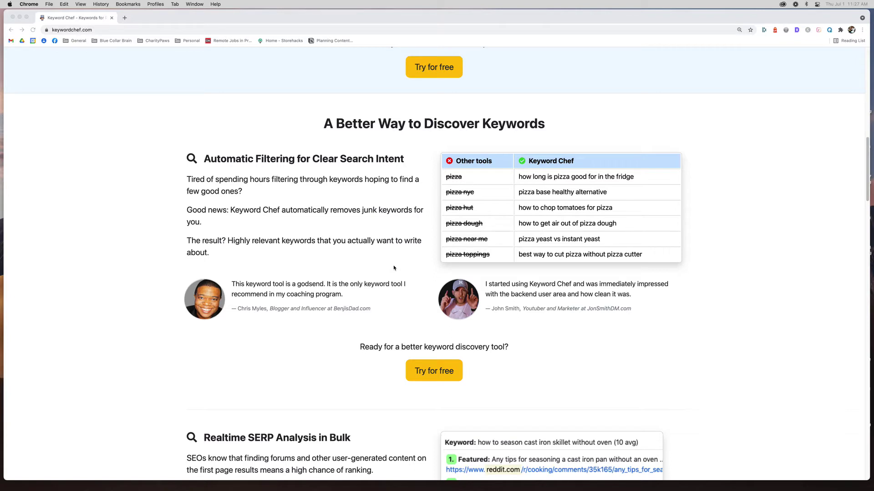
scroll(394, 268, down, 3)
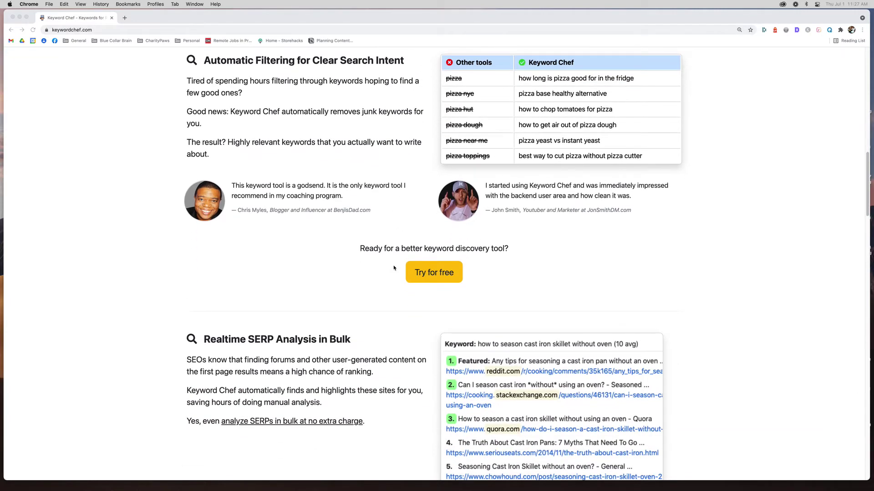
scroll(393, 268, down, 3)
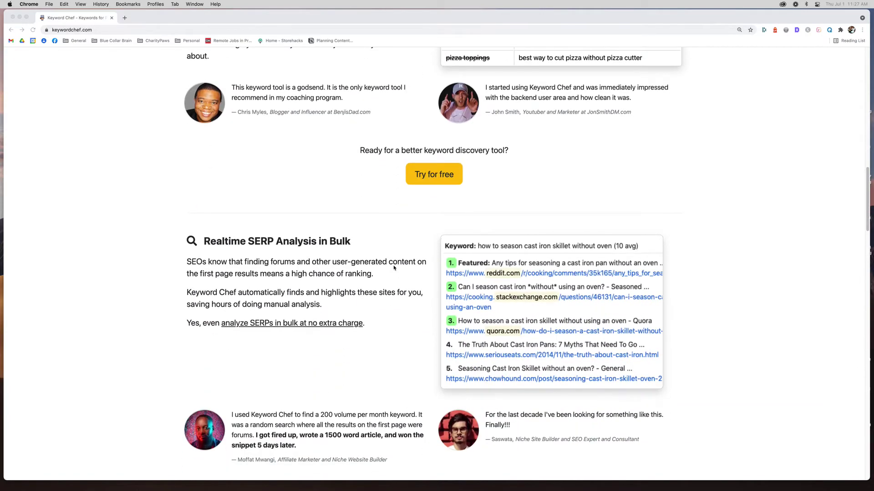
scroll(393, 268, down, 6)
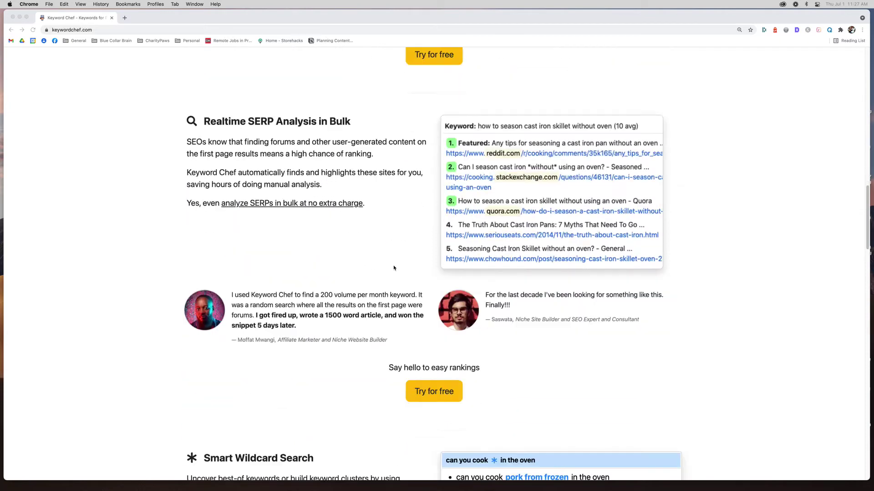
scroll(393, 268, down, 8)
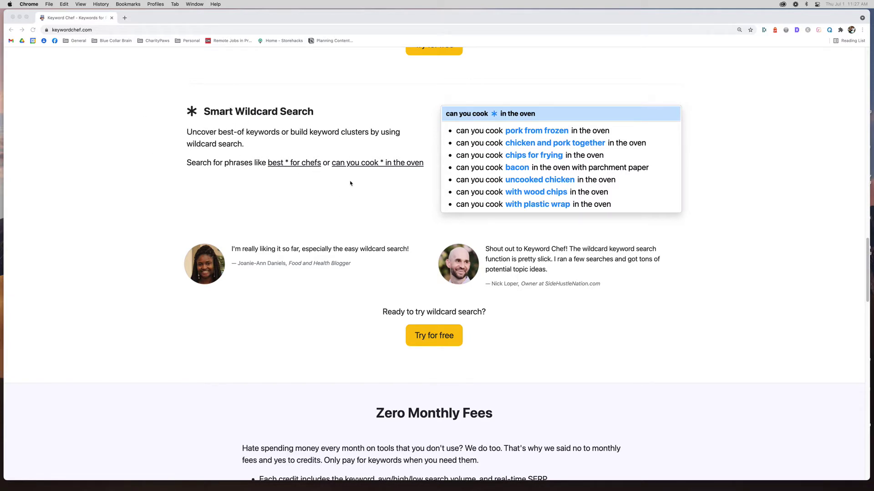
Examine the credit pricing plans, feature overview and publisher testimonials on the landing page, and return to its beginning.
scroll(350, 183, down, 4)
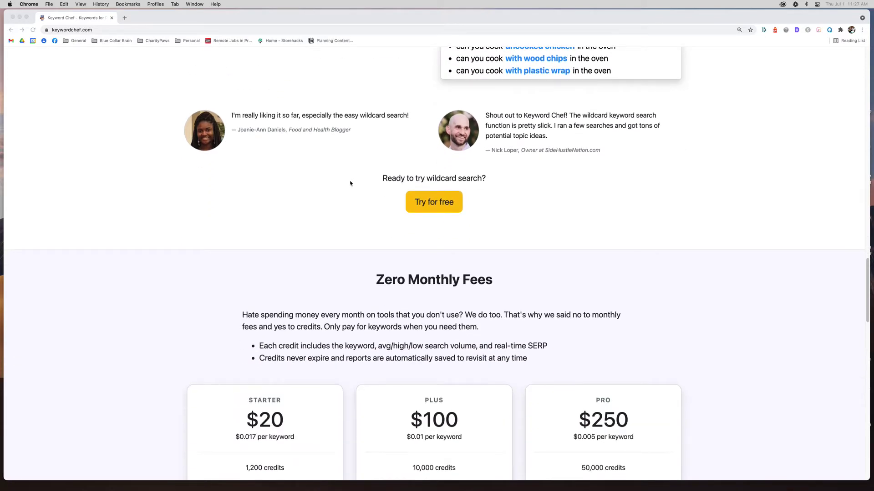
scroll(350, 184, down, 3)
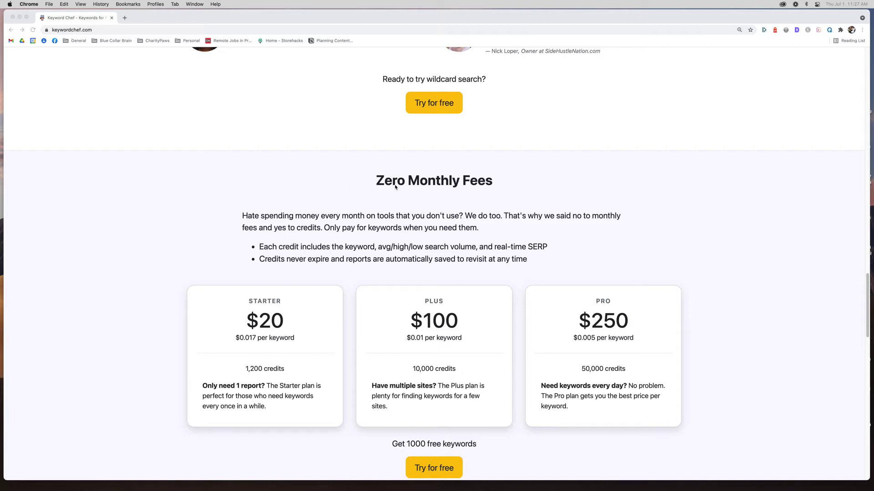
scroll(394, 187, down, 1)
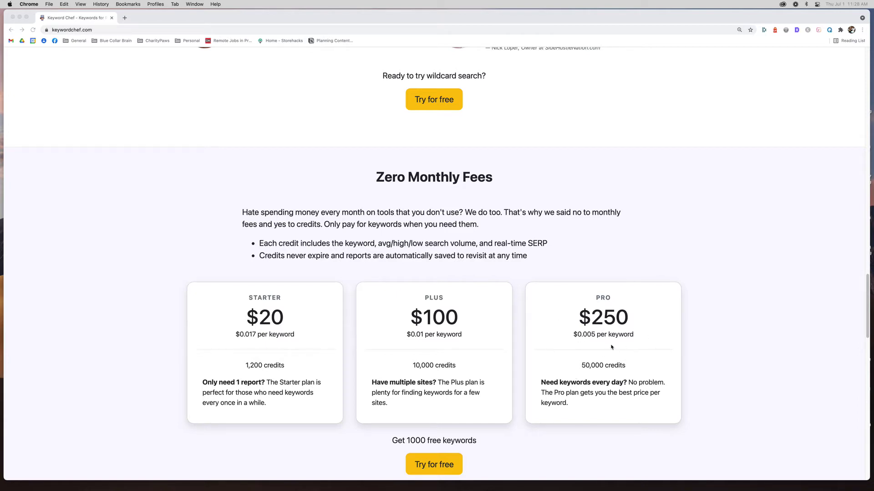
scroll(611, 347, down, 3)
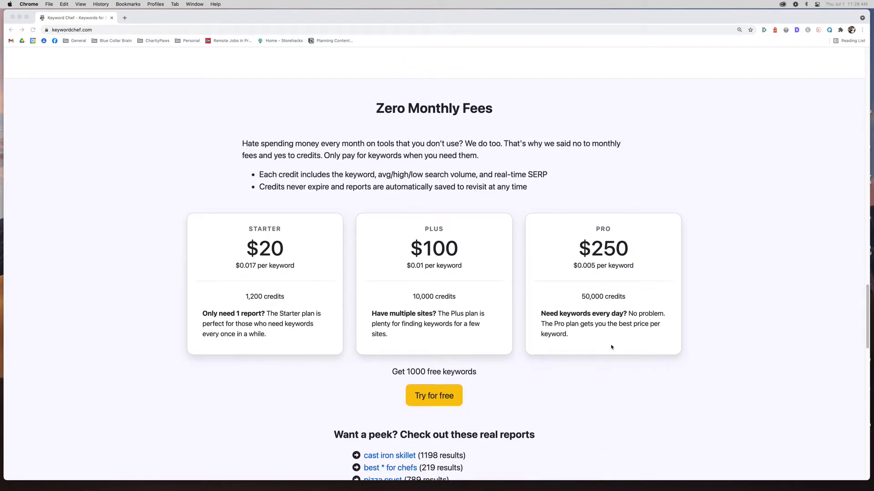
scroll(611, 348, up, 3)
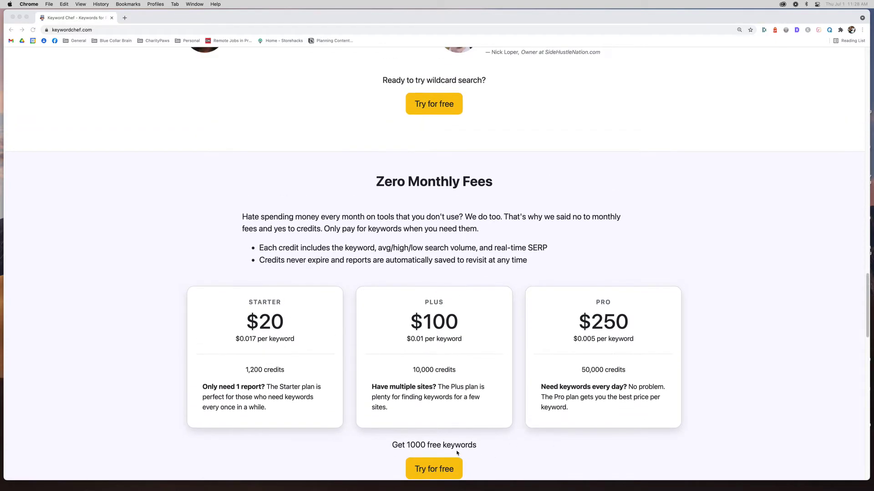
scroll(456, 453, down, 1)
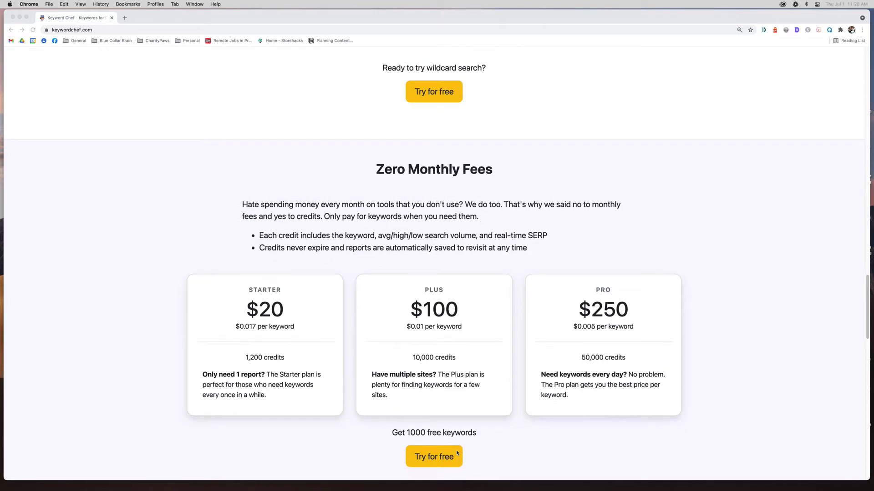
scroll(456, 453, down, 15)
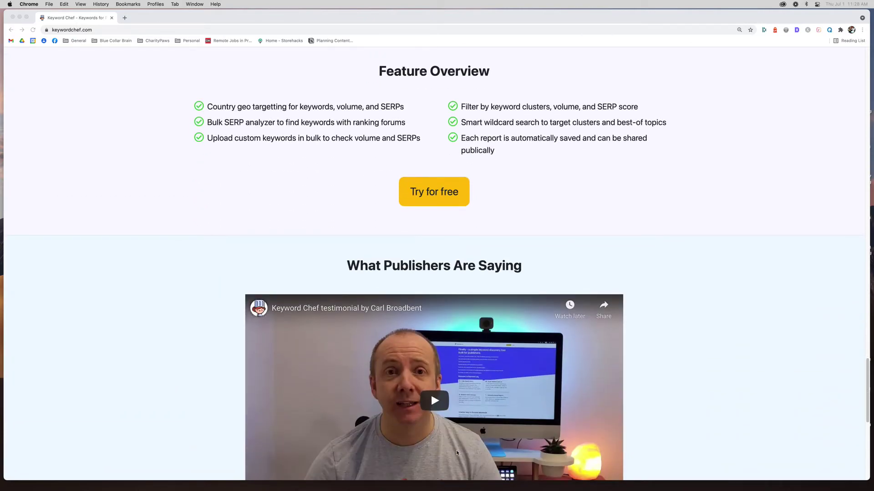
scroll(457, 453, down, 5)
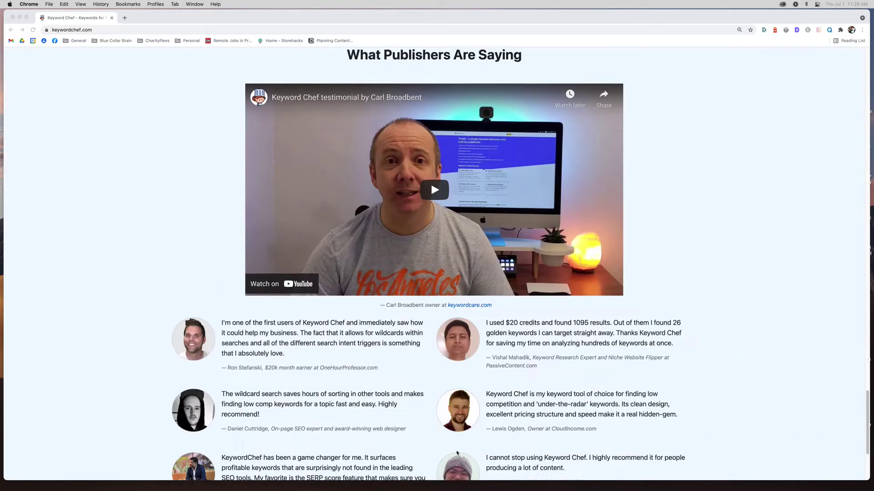
scroll(456, 454, up, 20)
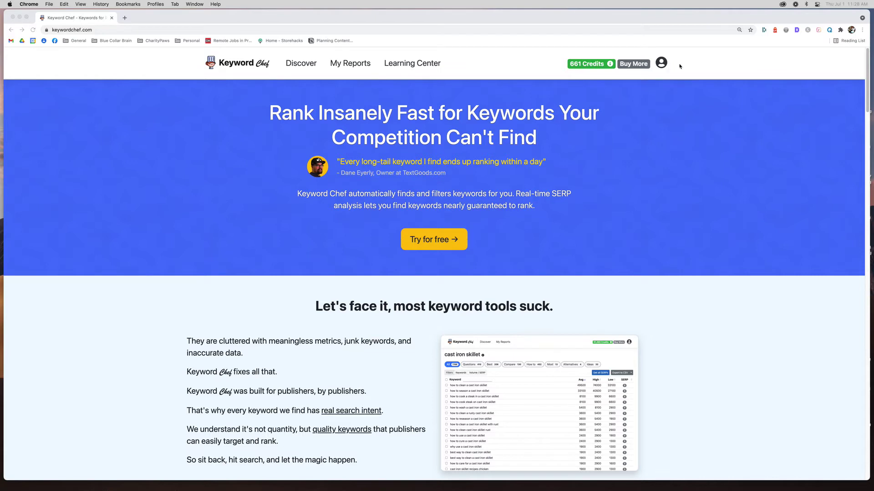
View the Learning Center's welcome page in a separate tab and close that tab.
click(664, 64)
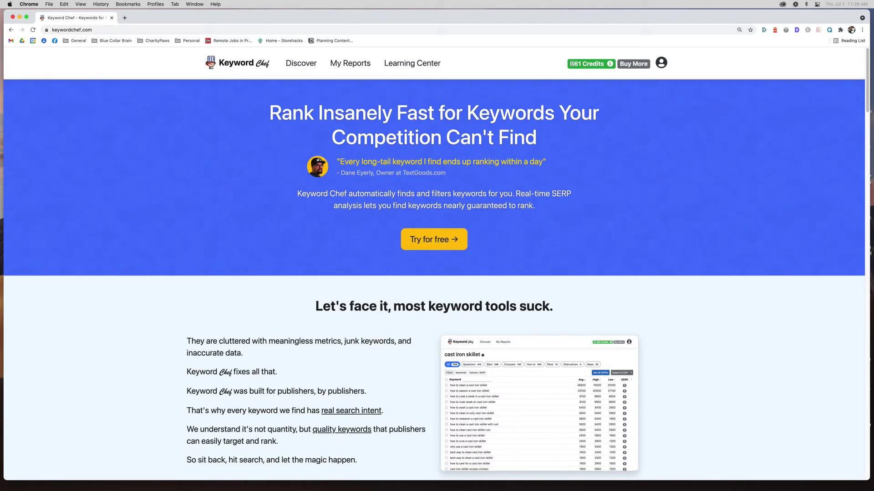
right_click(389, 63)
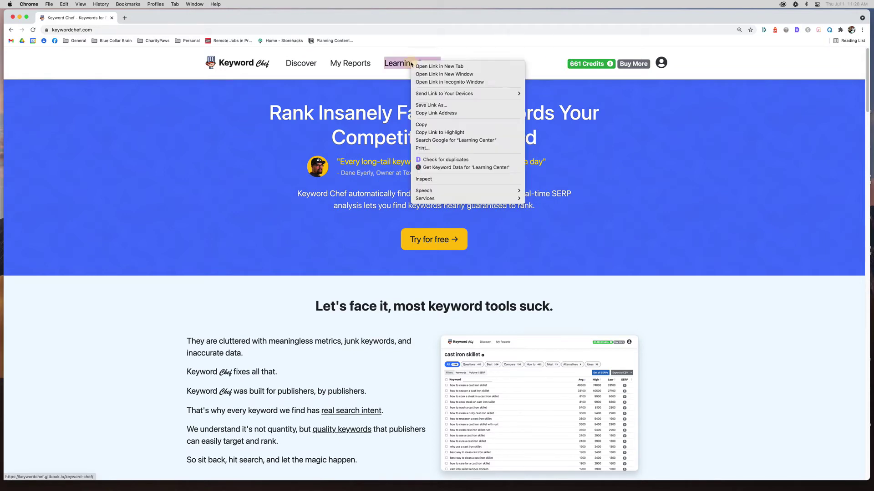
click(437, 66)
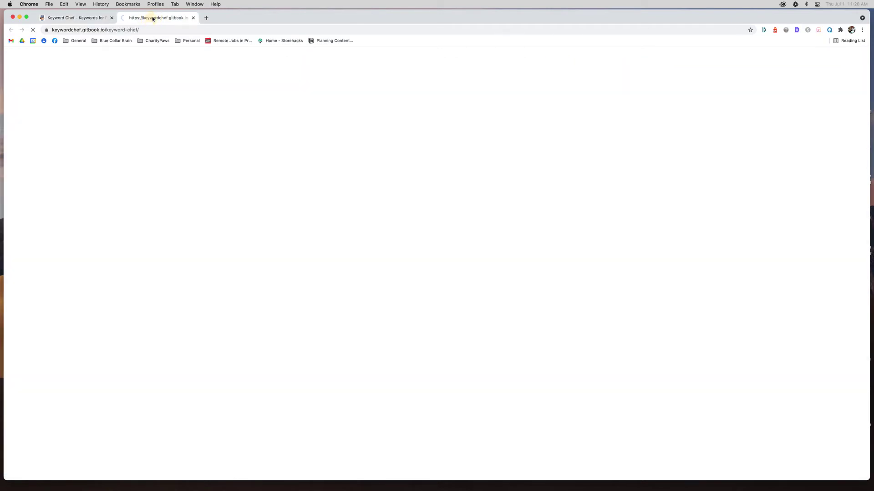
click(151, 18)
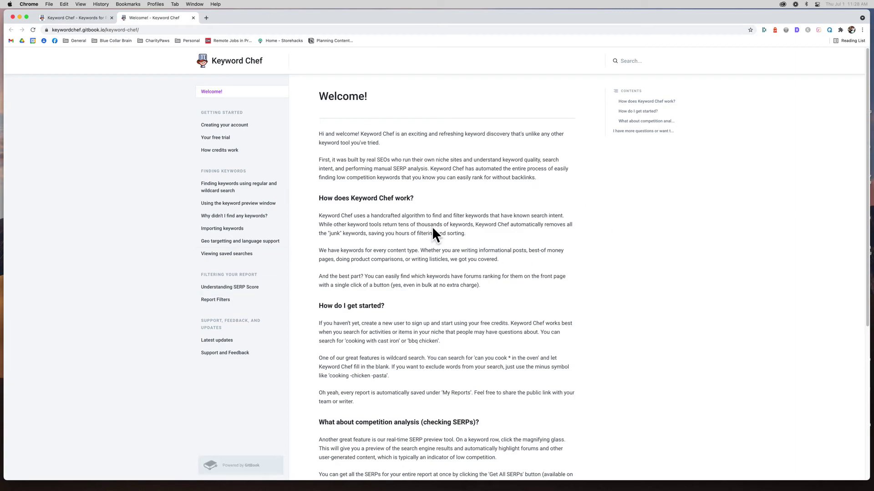
click(193, 18)
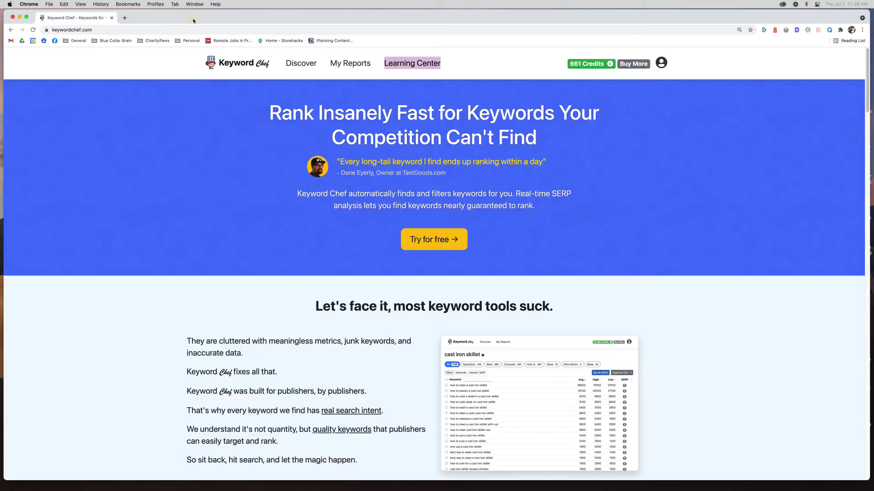
Look at the Discover search page, the My Reports list and its Manage Projects dialog.
click(349, 63)
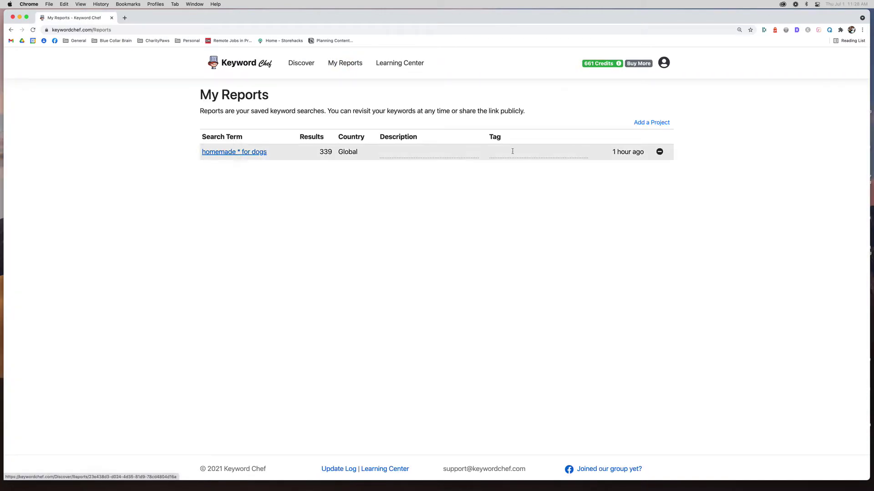
click(300, 63)
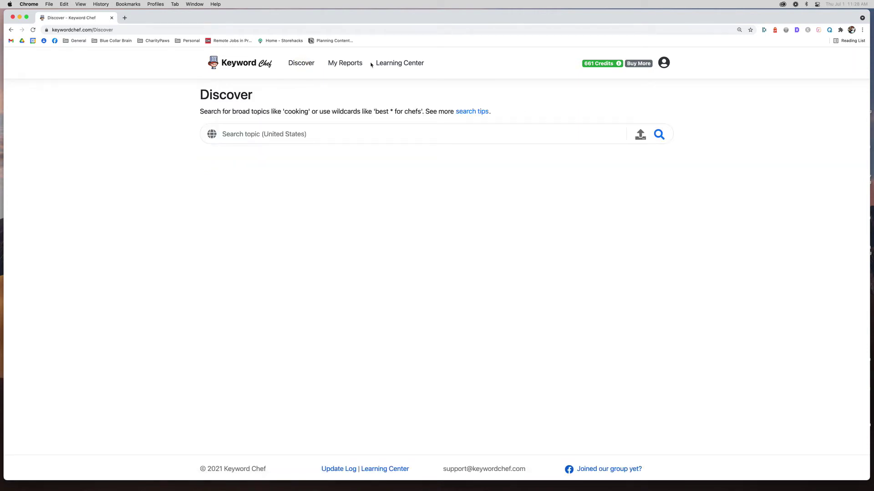
click(345, 64)
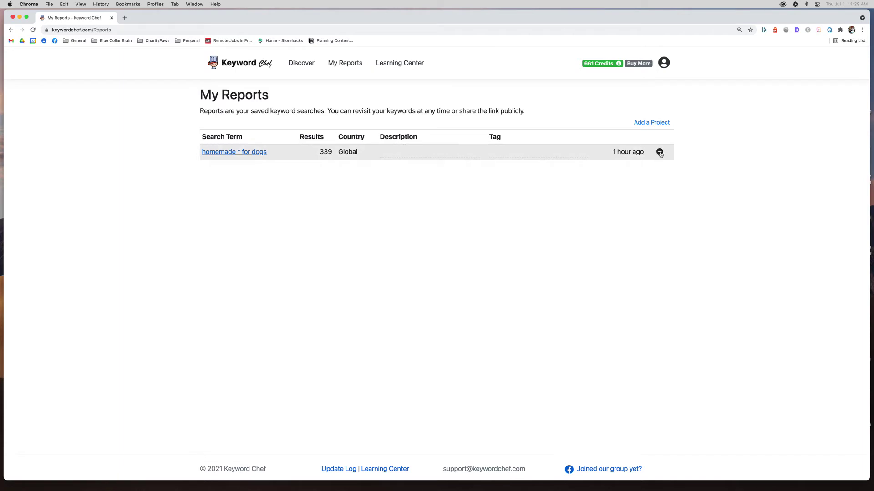
click(651, 123)
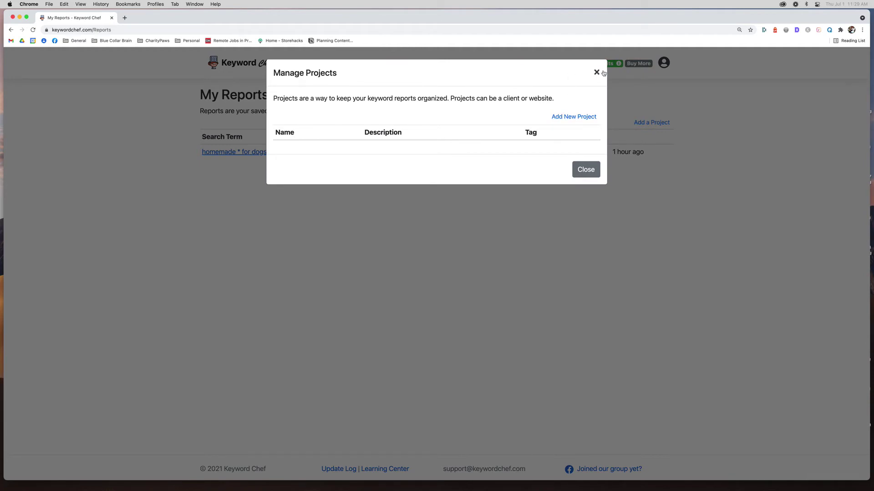
click(596, 73)
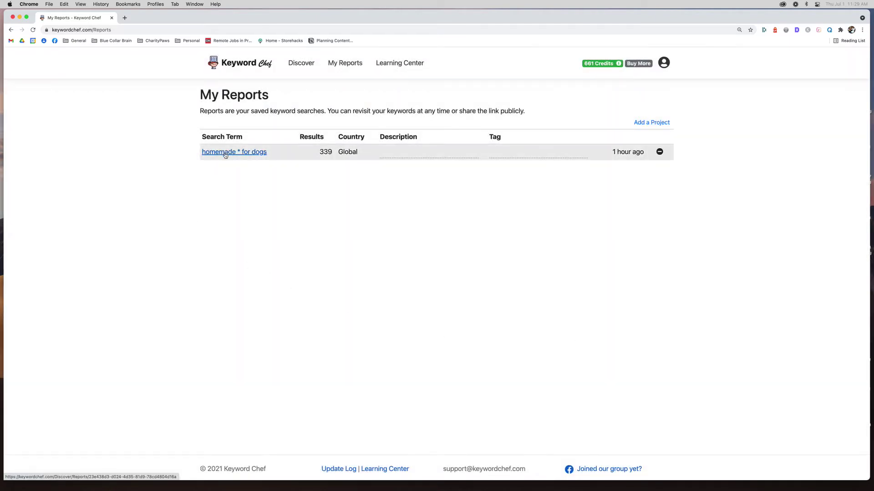
Open the saved "homemade * for dogs" report and try its keyword search with "food", clearing the term again.
click(224, 152)
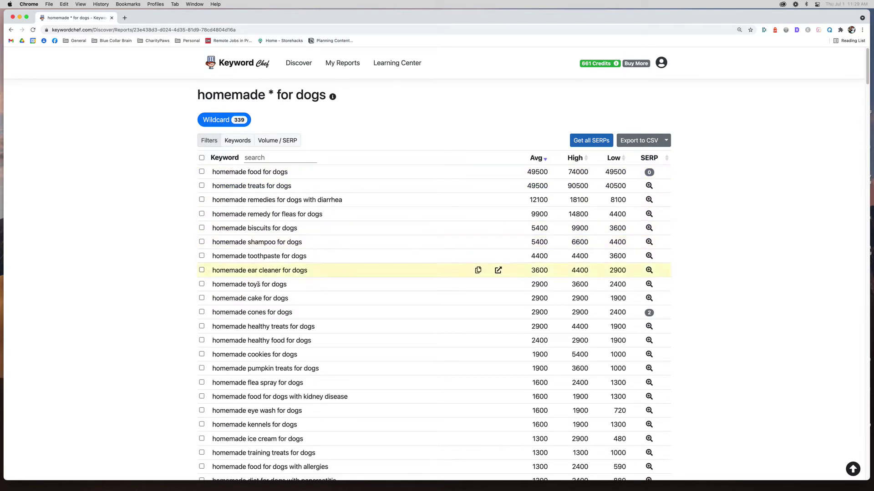
click(255, 157)
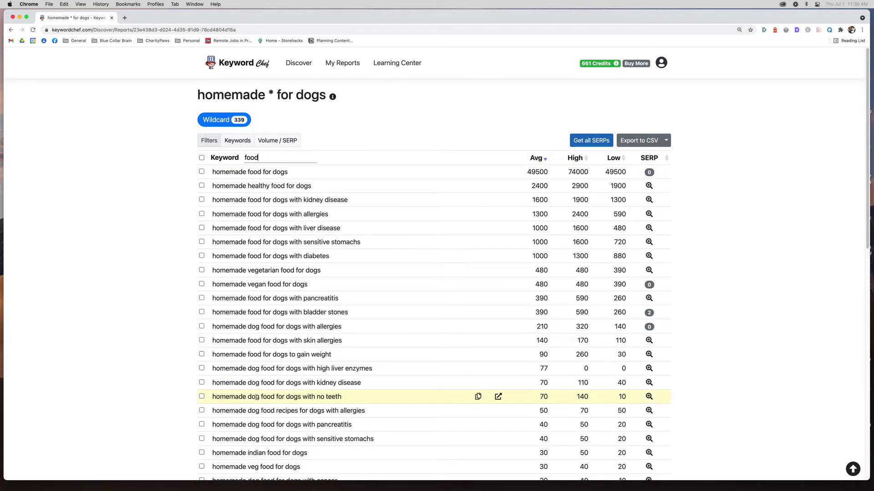
double_click(262, 158)
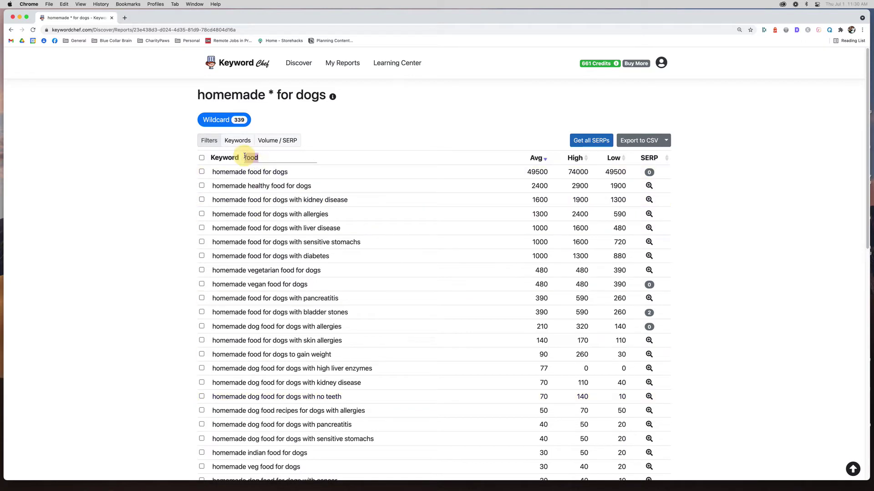
key(BackSpace)
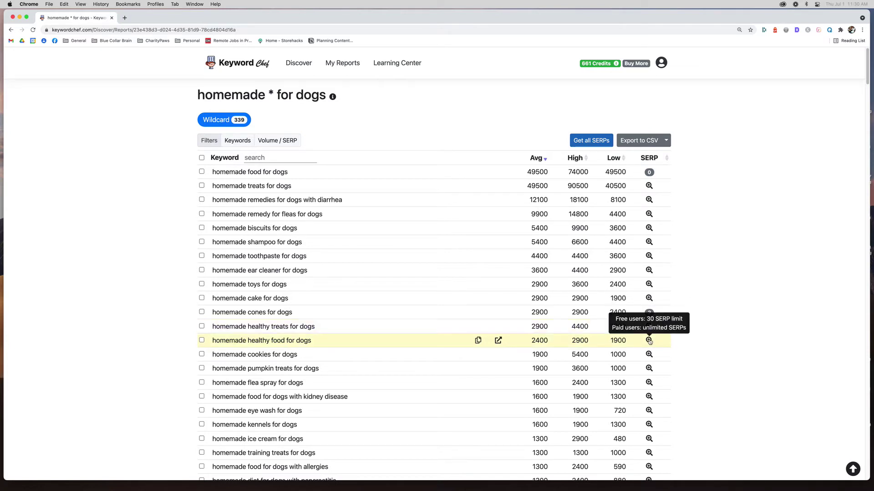
Preview the search results behind the SERP scores of "homemade food for dogs" and "homemade cones for dogs".
mouse_move(649, 173)
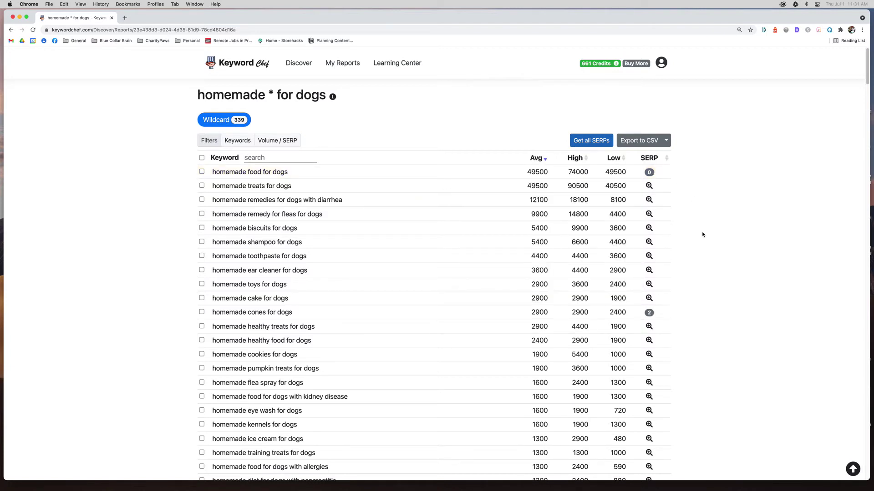
mouse_move(650, 314)
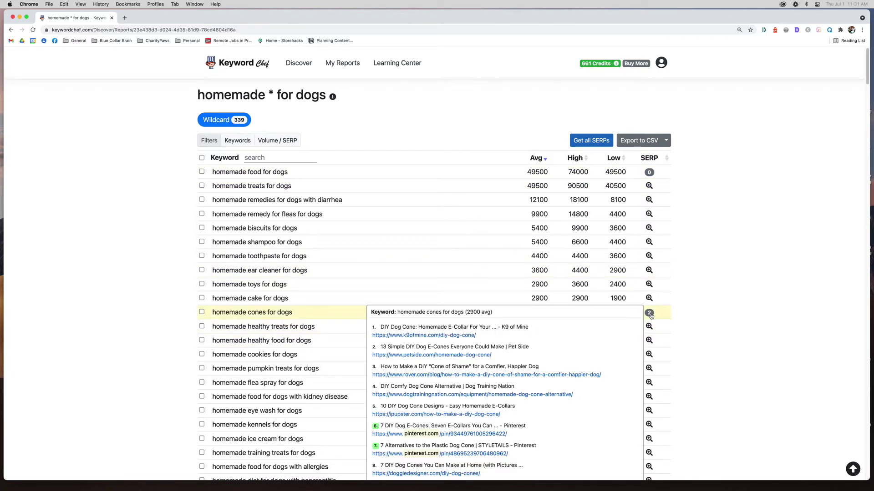
Expand the keyword filters of the "homemade * for dogs" report.
scroll(376, 400, down, 2)
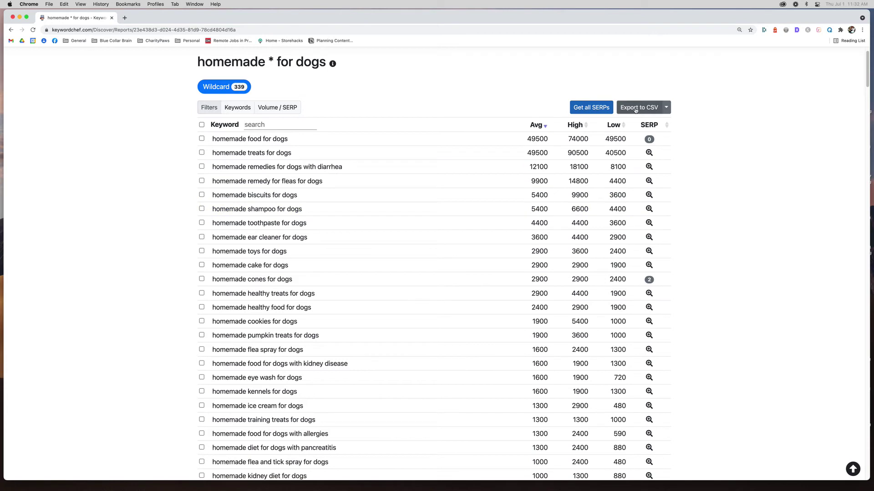
click(236, 110)
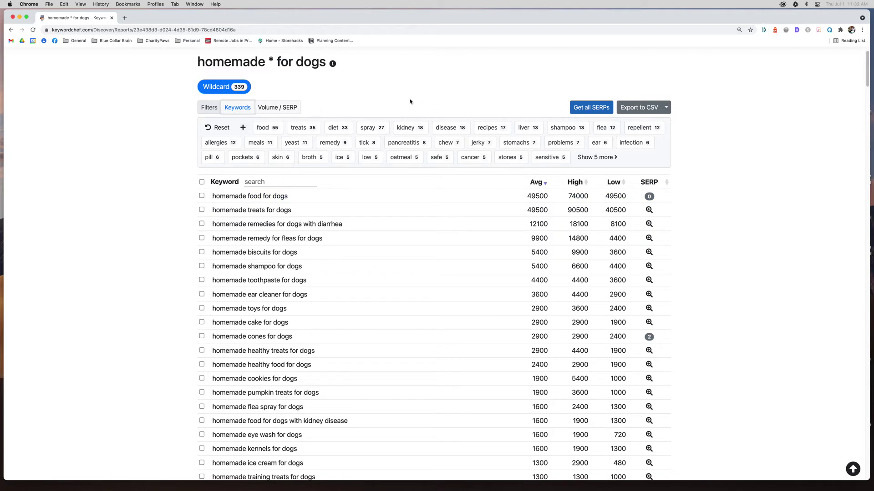
Try including and excluding the "kidney" and "disease" keyword filters in the report, and reset the filters.
click(408, 129)
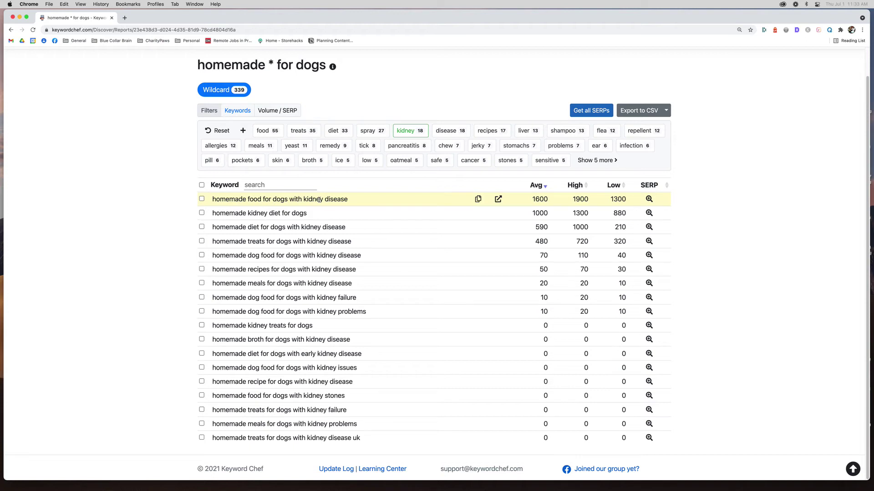
click(453, 132)
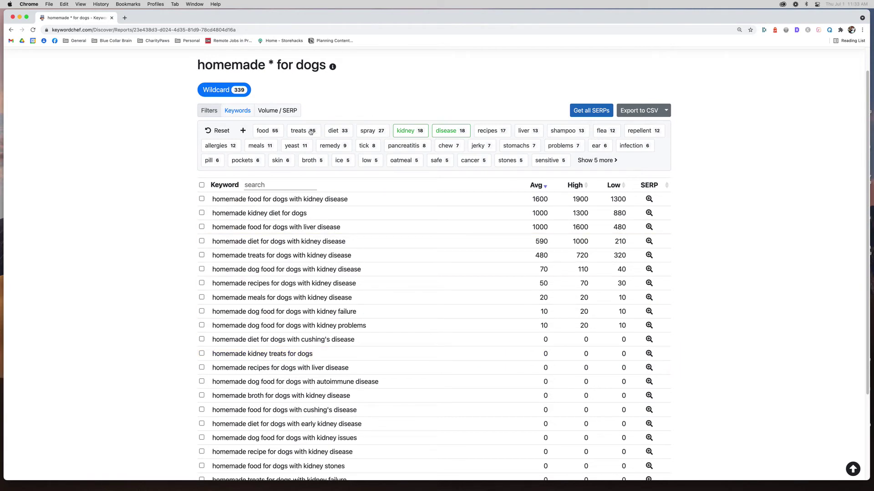
click(405, 131)
click(454, 162)
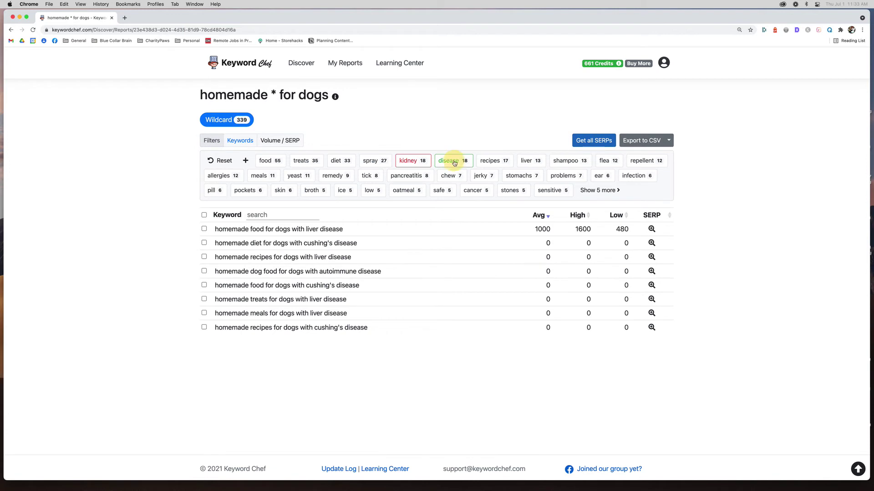
click(218, 160)
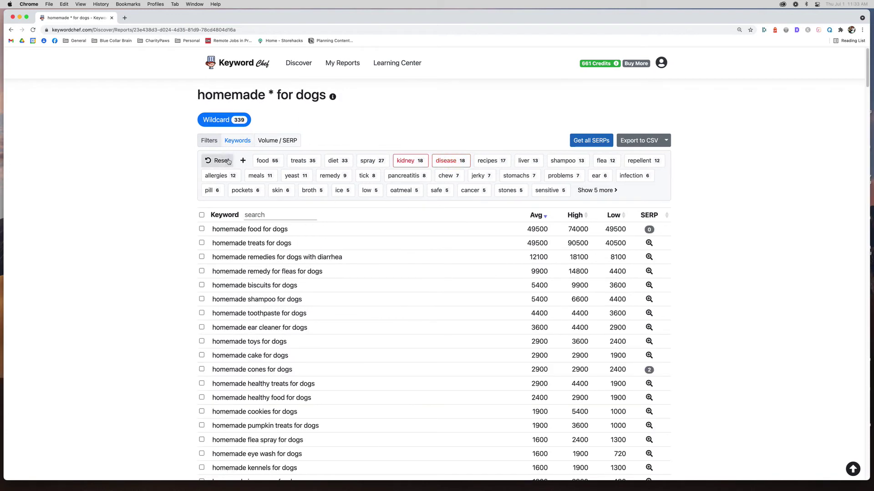
mouse_move(364, 356)
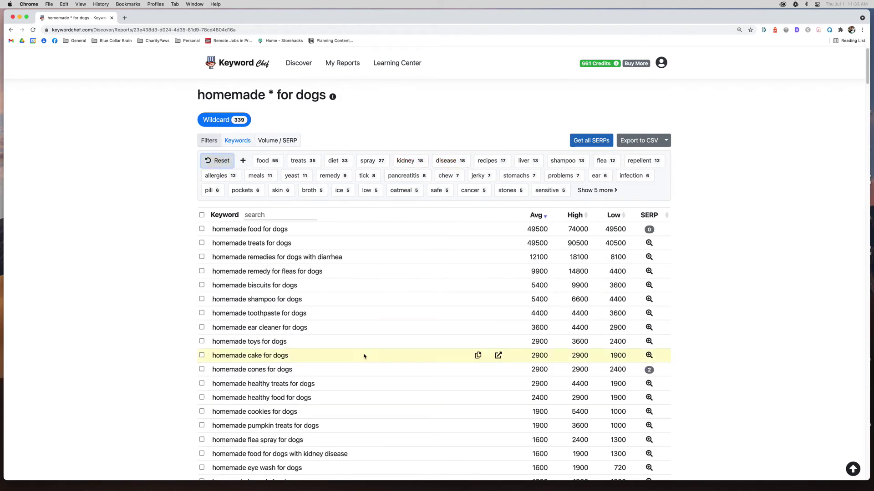
Show the volume and SERP filters and limit the average volume to between 200 and 500.
click(281, 141)
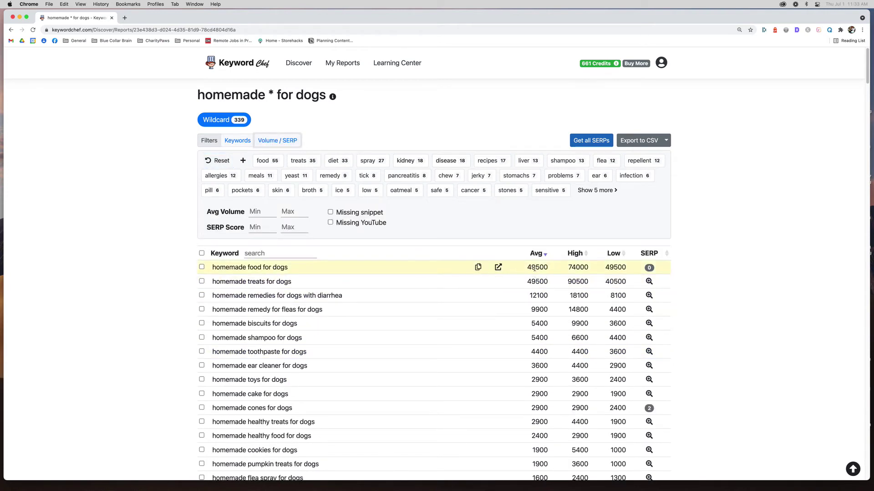
click(258, 212)
text(200)
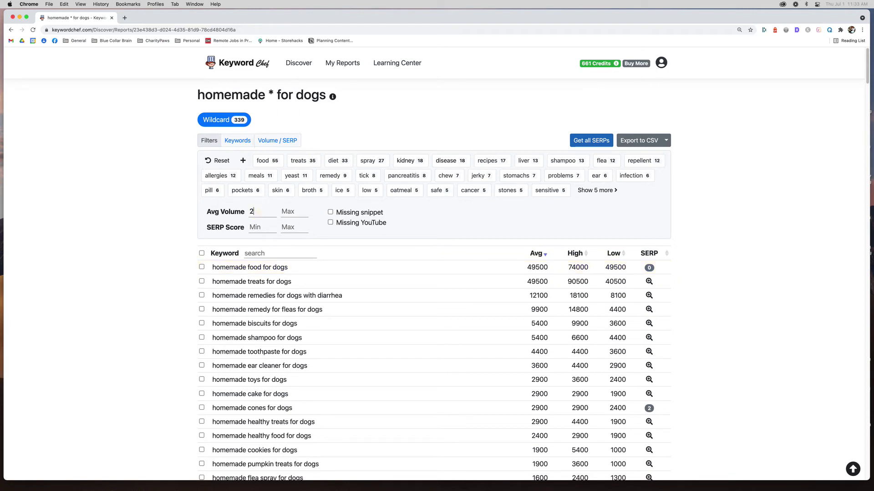
click(288, 211)
text(500)
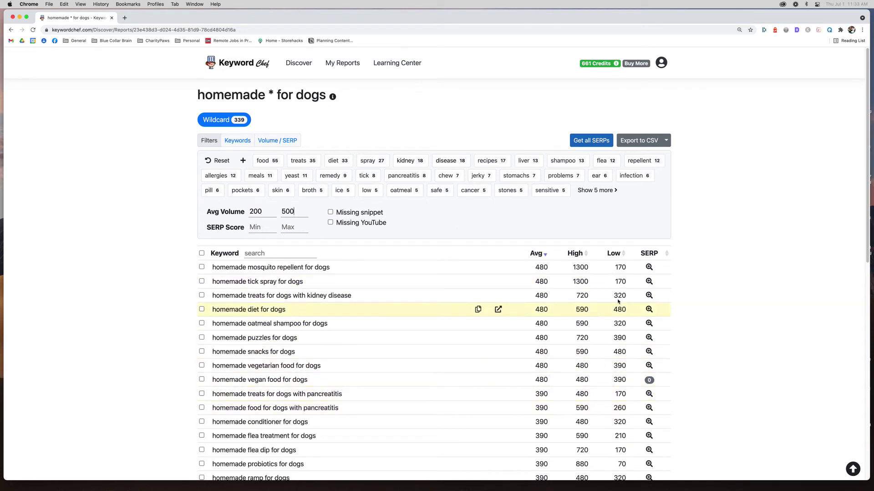
Preview the search results behind the SERP scores of several filtered keywords, including brain games, detangler, flea killer and kibble, checking where Pinterest ranks.
mouse_move(653, 387)
scroll(703, 370, down, 3)
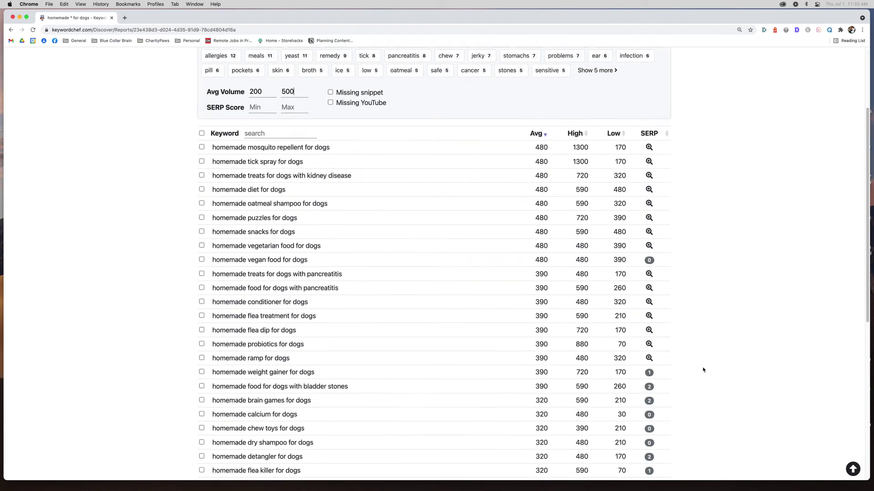
scroll(650, 387, down, 2)
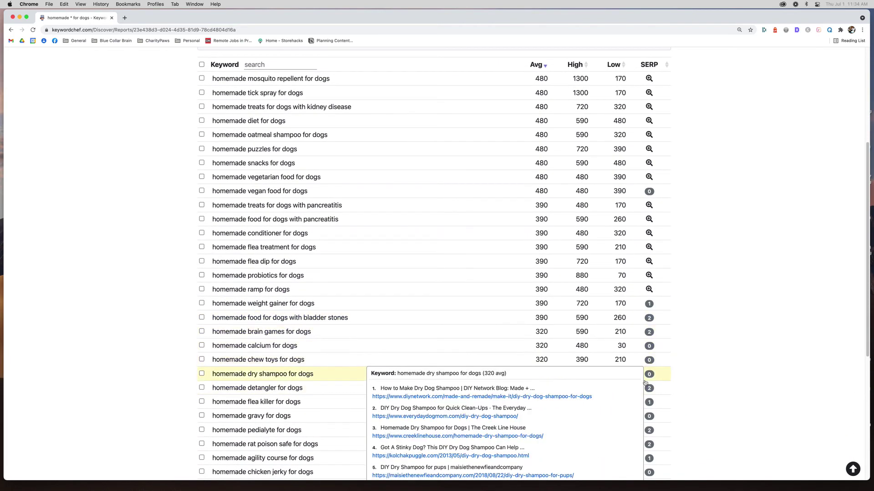
mouse_move(647, 431)
mouse_move(649, 333)
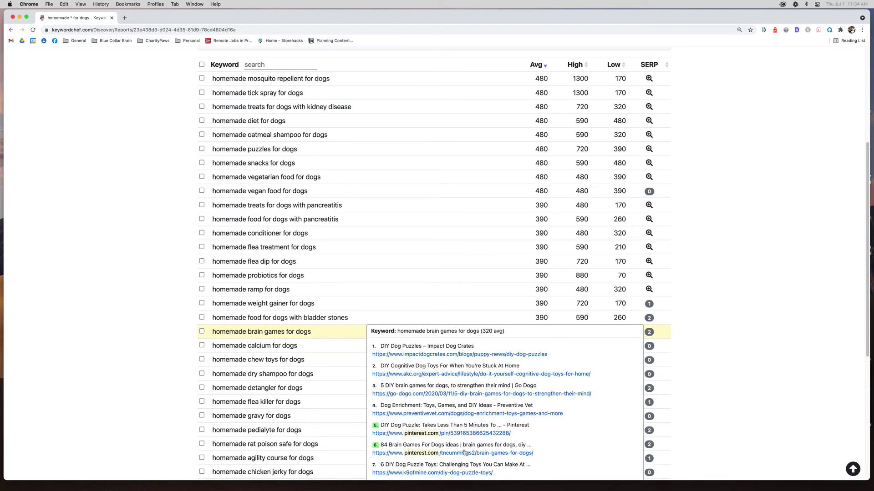
scroll(650, 391, down, 3)
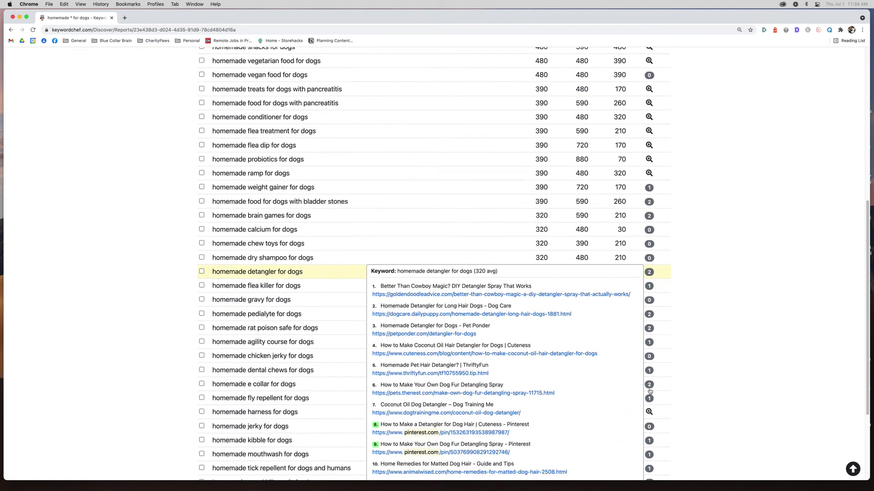
mouse_move(652, 300)
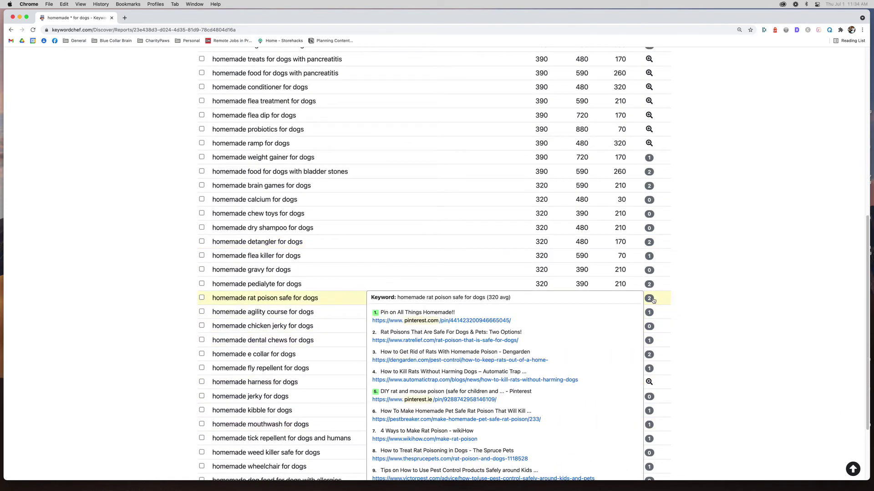
mouse_move(656, 260)
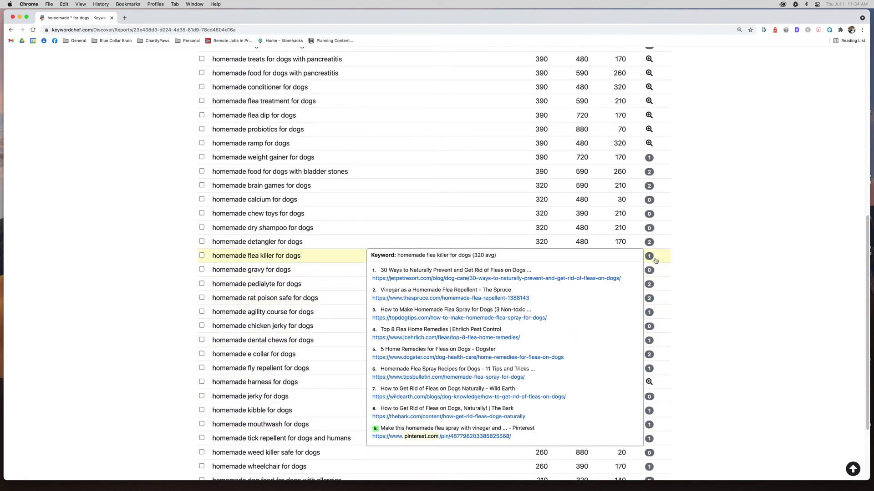
mouse_move(650, 355)
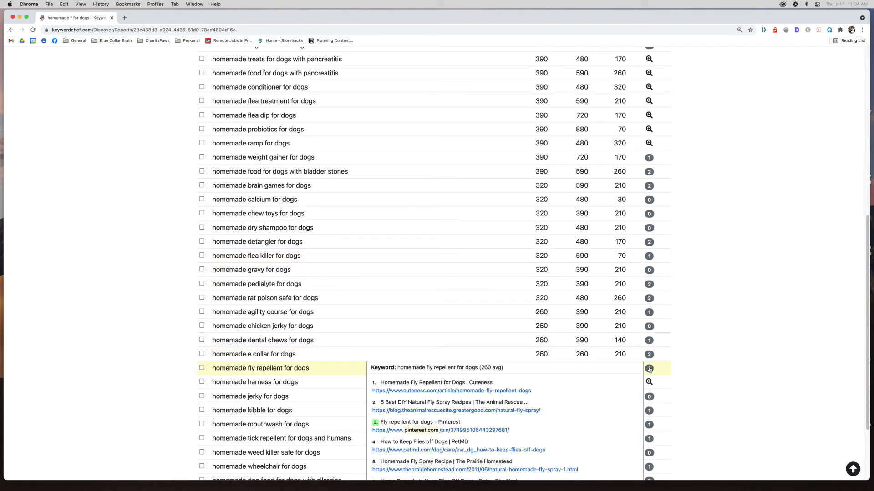
mouse_move(650, 412)
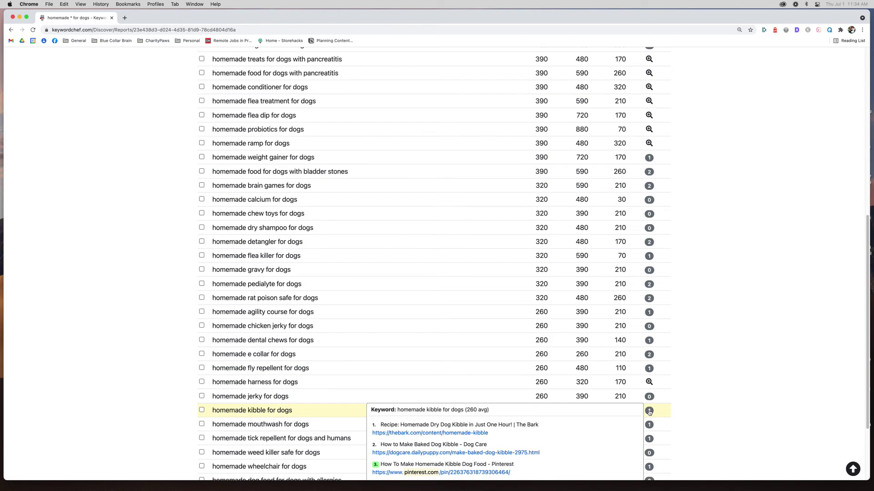
scroll(649, 412, down, 5)
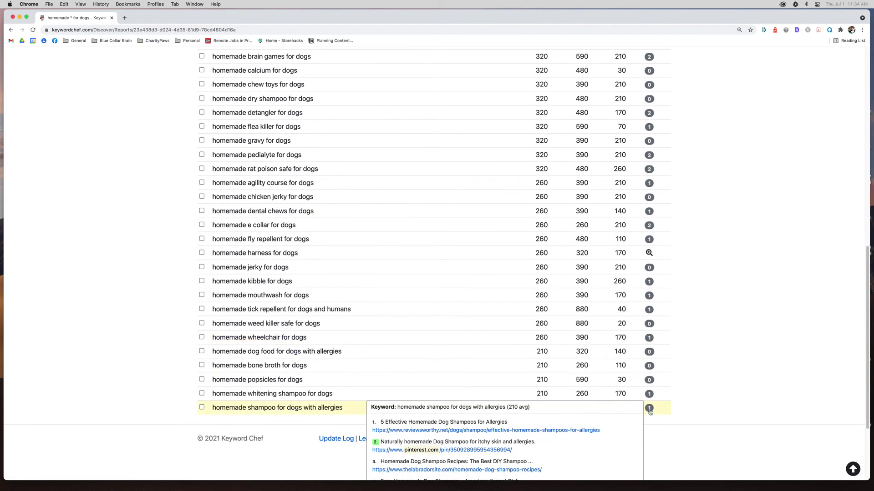
scroll(659, 310, up, 2)
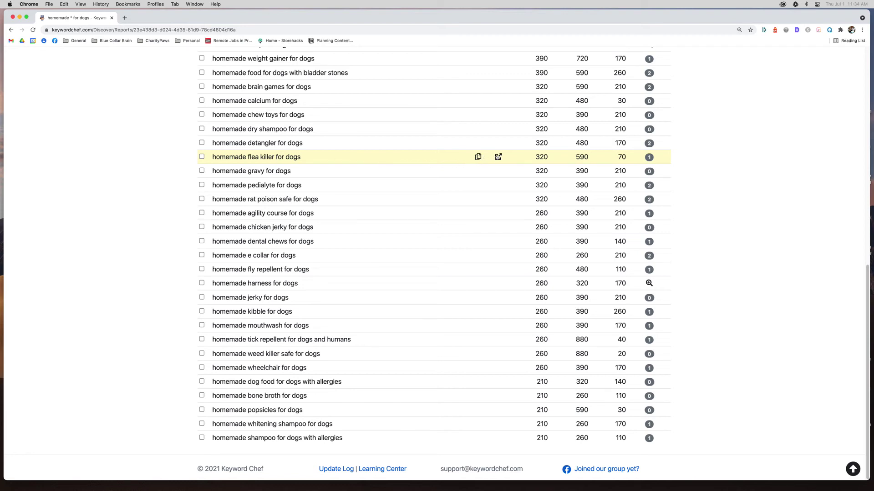
Open the Google results for "homemade flea killer for dogs", look through them and return to the report.
click(498, 157)
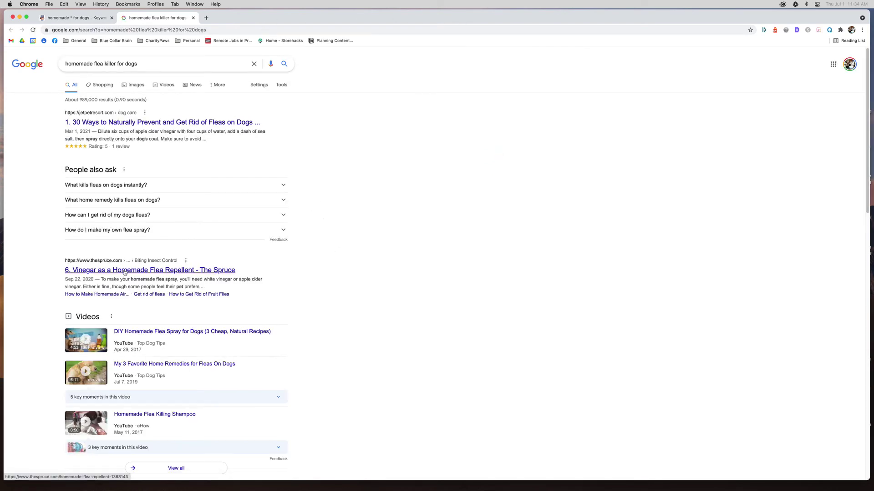
scroll(341, 357, down, 15)
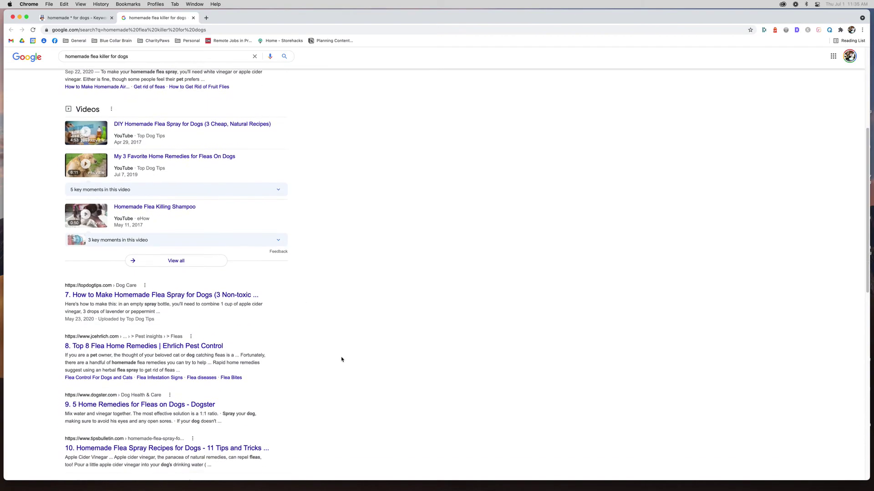
scroll(341, 357, up, 15)
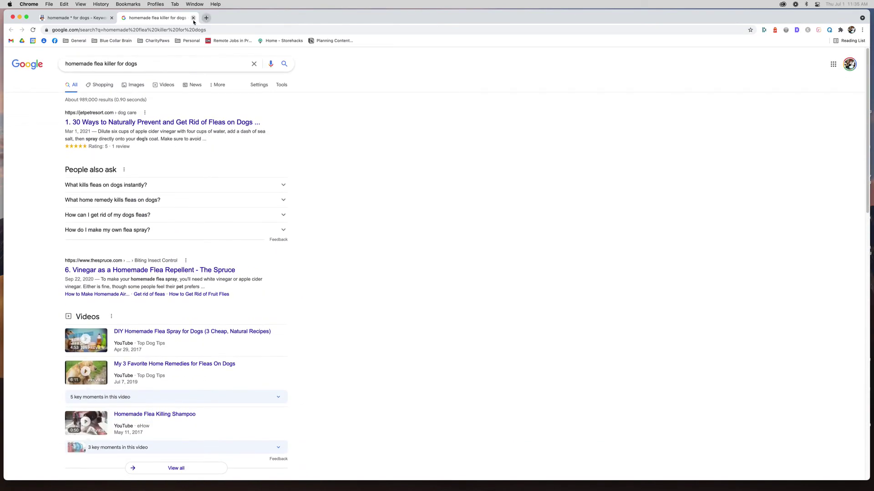
click(193, 17)
scroll(402, 177, up, 15)
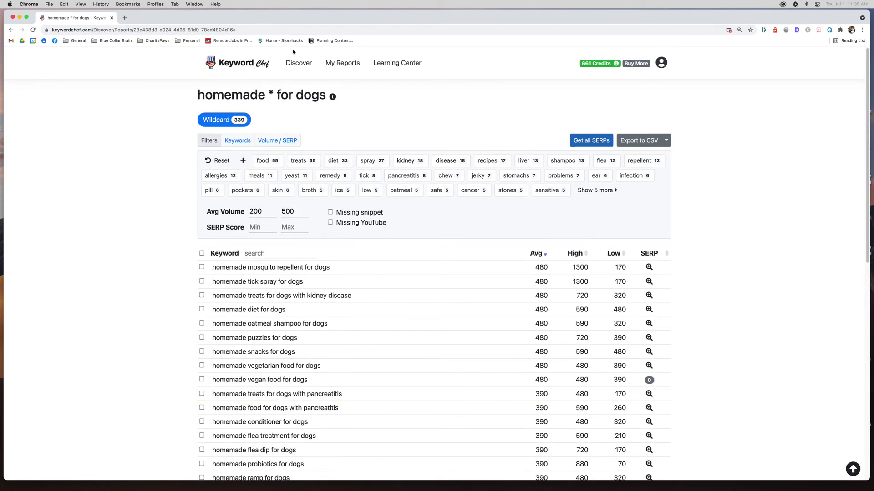
Go to the Discover page and enter "homemade * for cats" as the search topic.
click(299, 64)
click(267, 134)
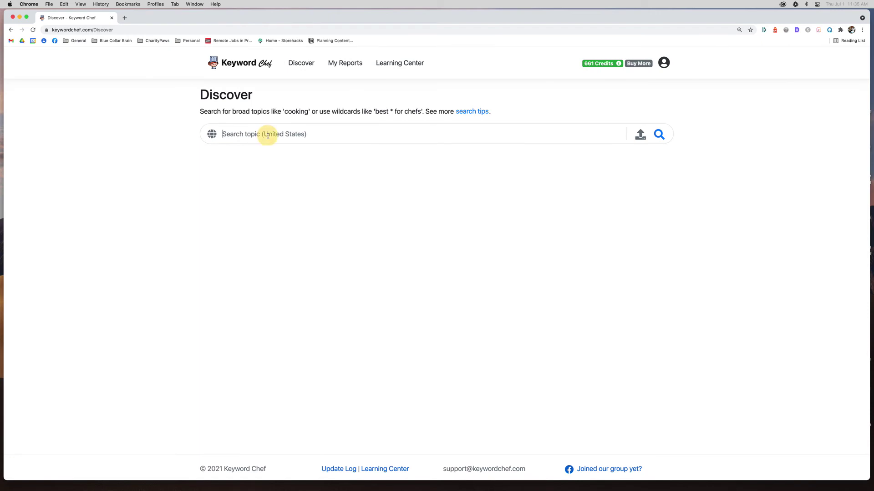
text(ho)
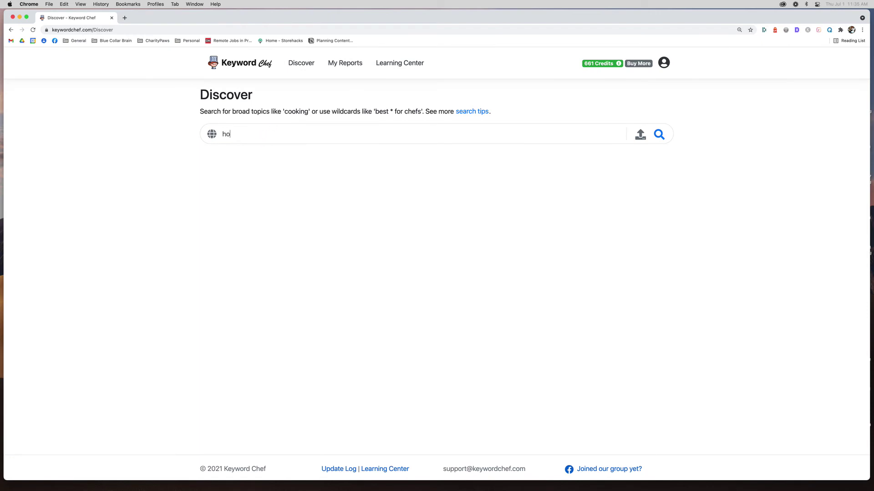
text(memade * for cats)
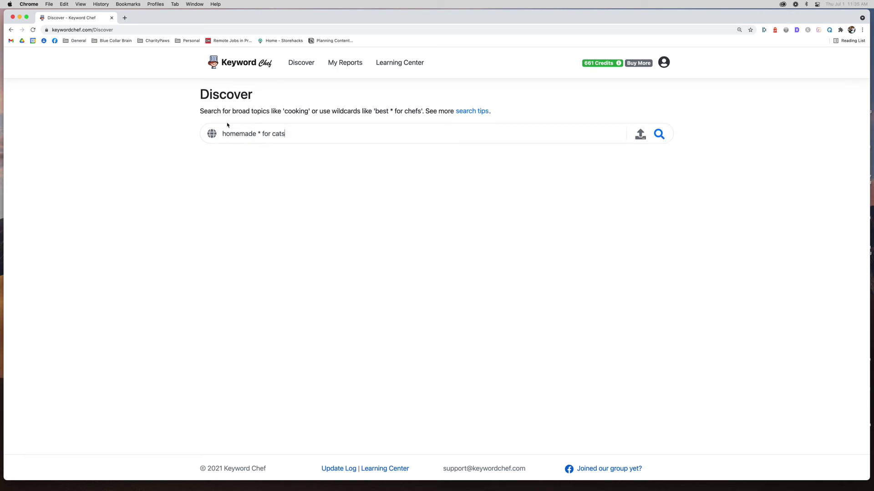
Look through the available countries in the geo setting and save United States as the default location.
click(212, 134)
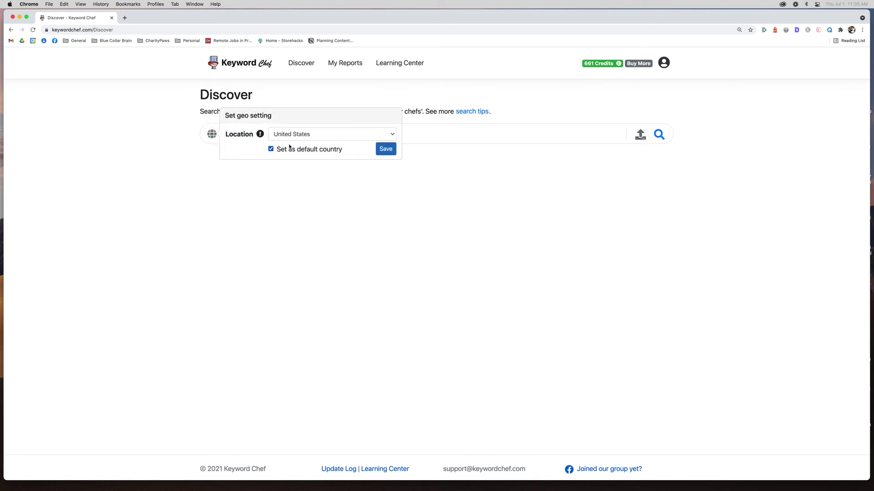
click(323, 137)
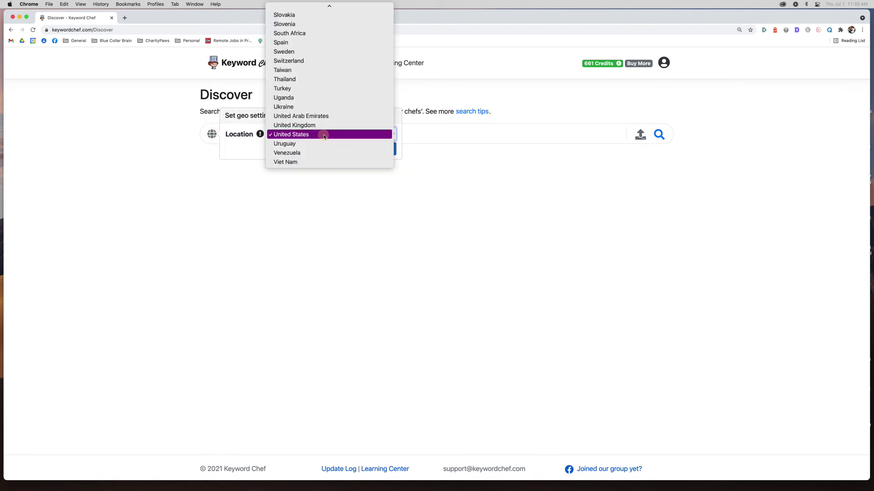
scroll(326, 139, up, 5)
scroll(326, 140, up, 10)
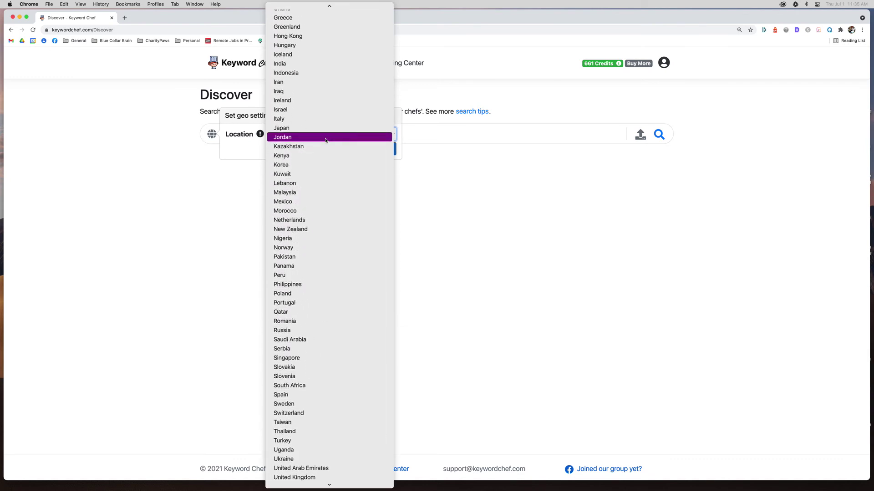
scroll(326, 141, down, 8)
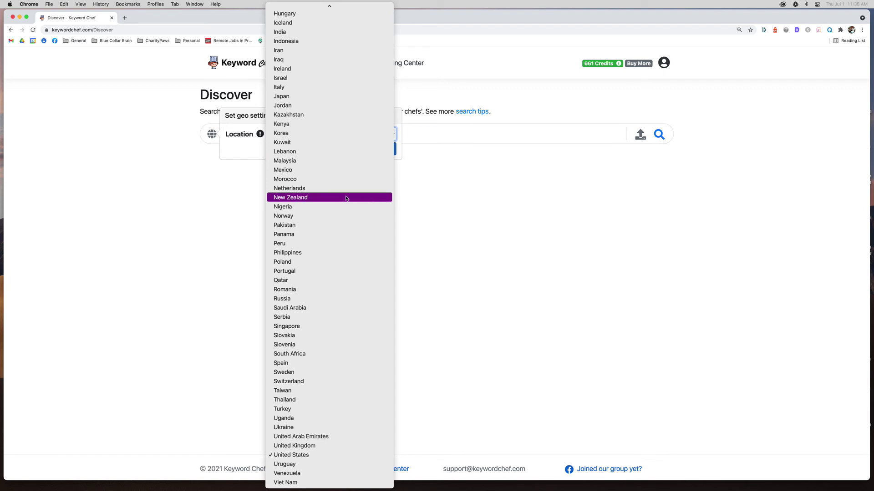
click(231, 156)
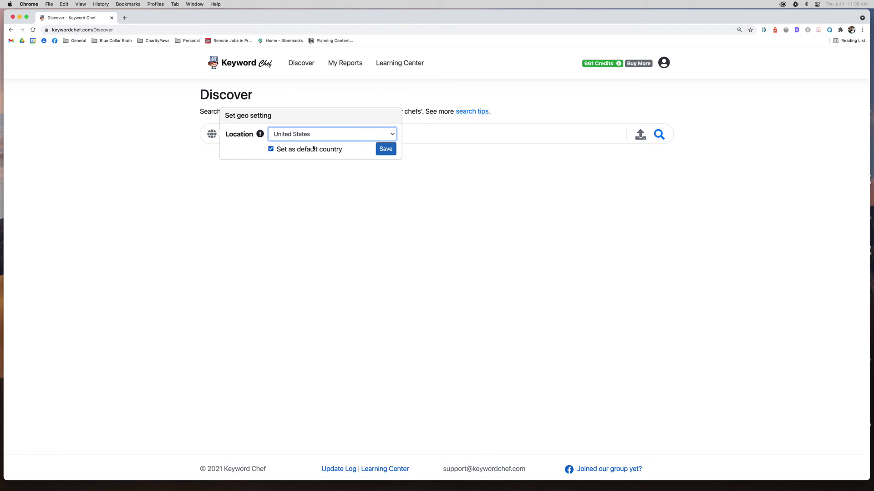
click(383, 150)
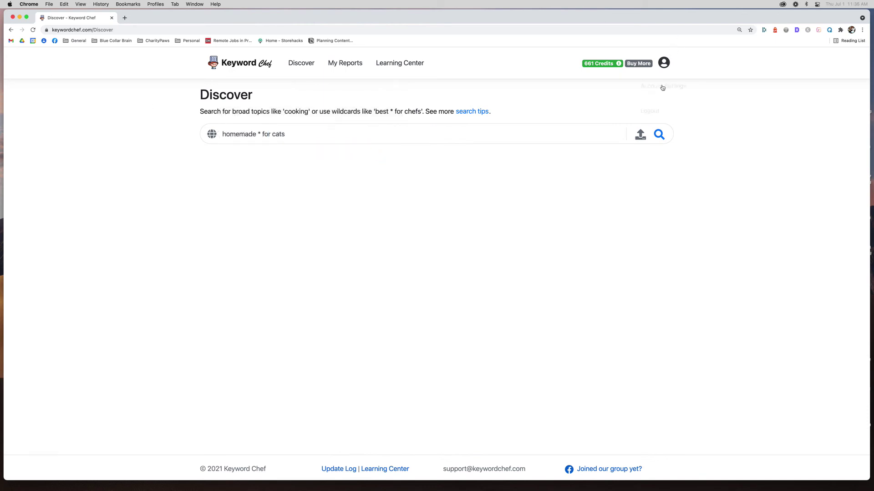
Run the "homemade * for cats" search and get the keywords for the Exact + Similar category.
click(660, 135)
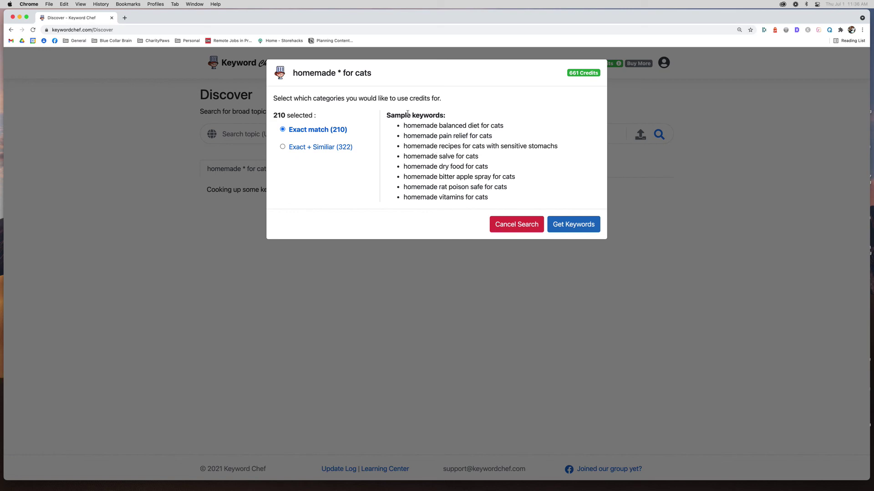
click(305, 147)
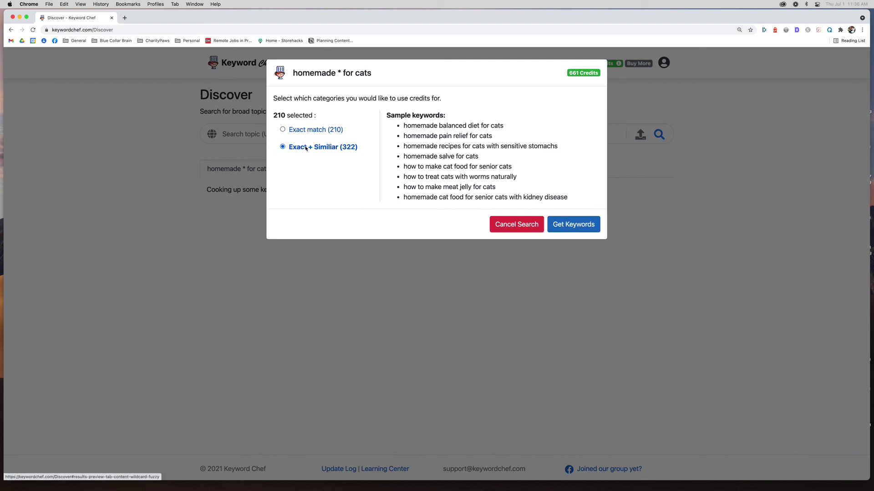
click(577, 225)
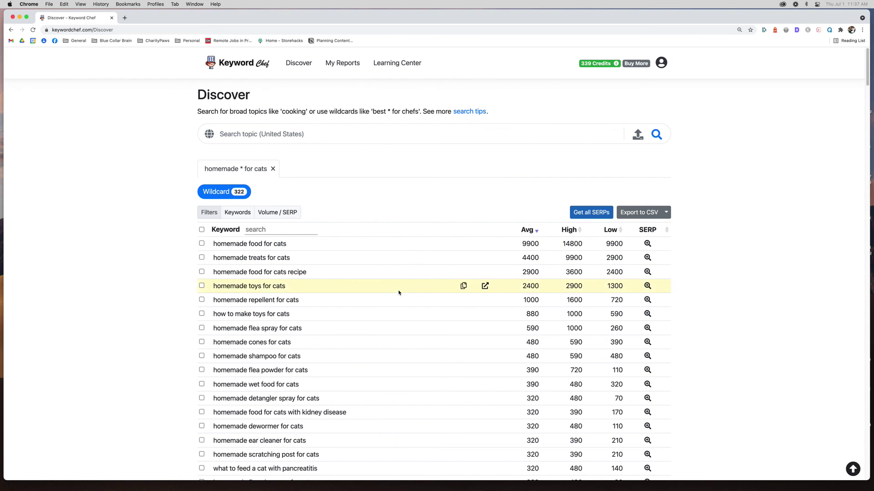
scroll(400, 293, down, 3)
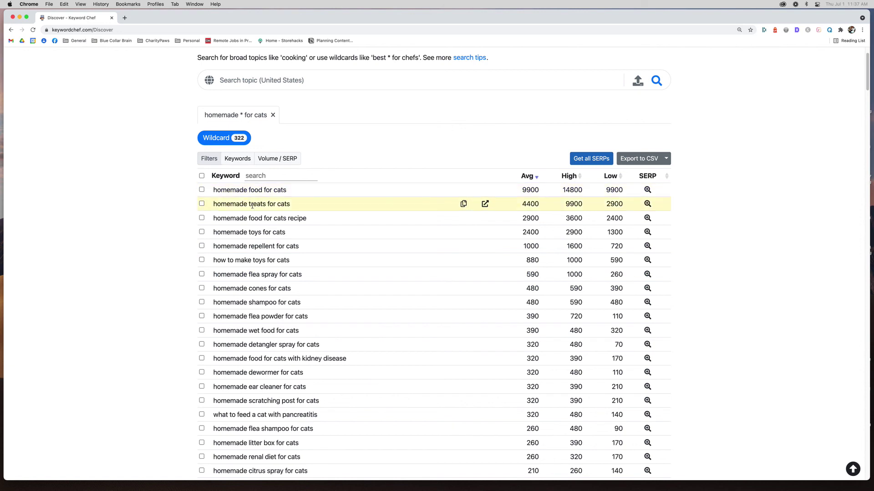
Filter the "homemade * for cats" keywords to include the term "disease" and look through the matching list.
click(237, 160)
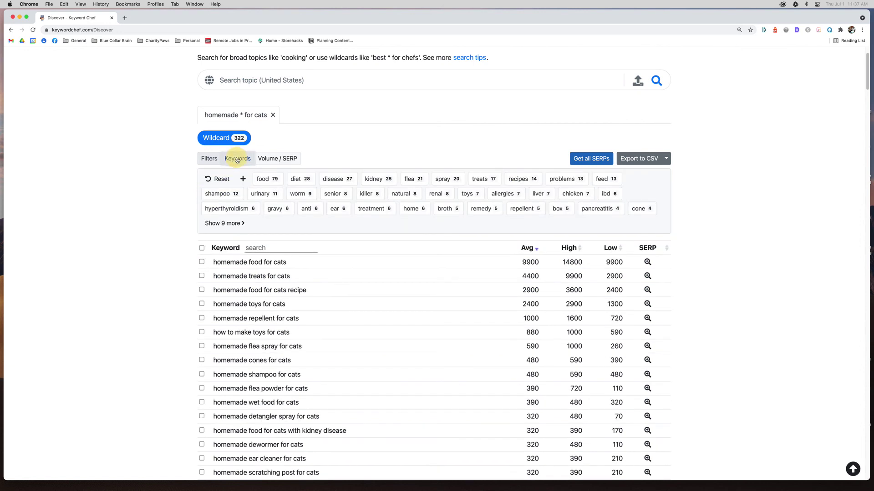
click(332, 178)
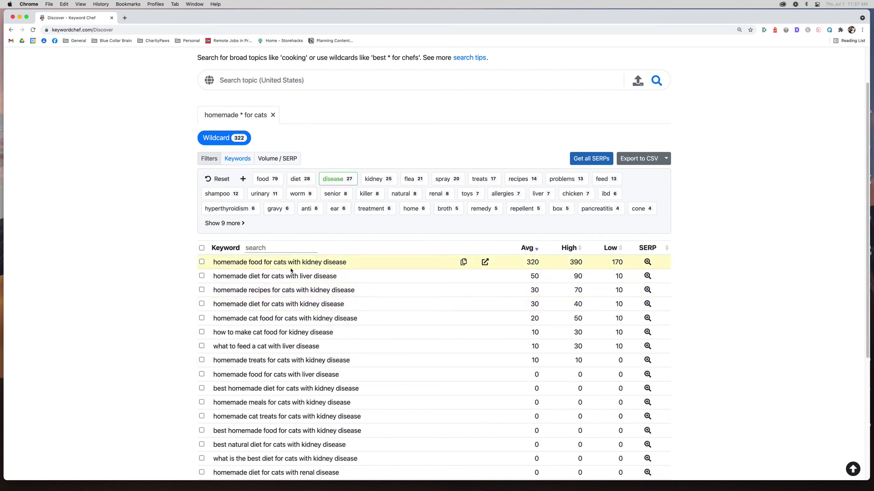
scroll(318, 340, down, 5)
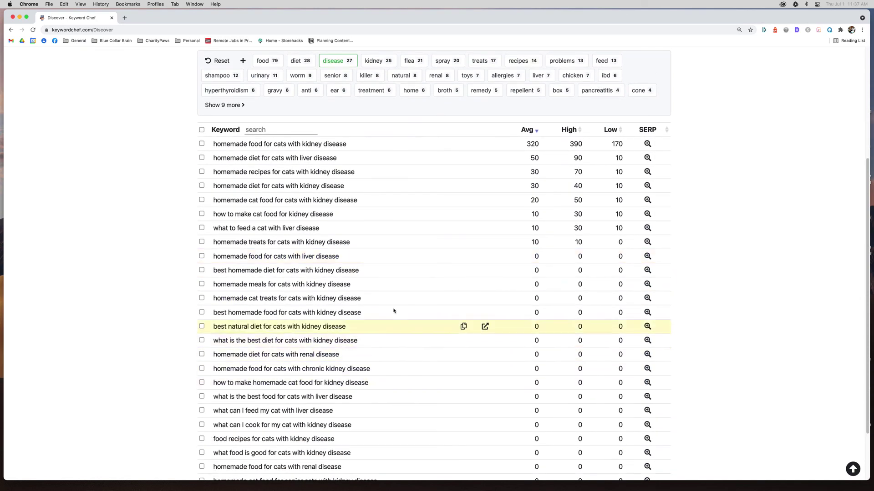
scroll(341, 214, up, 7)
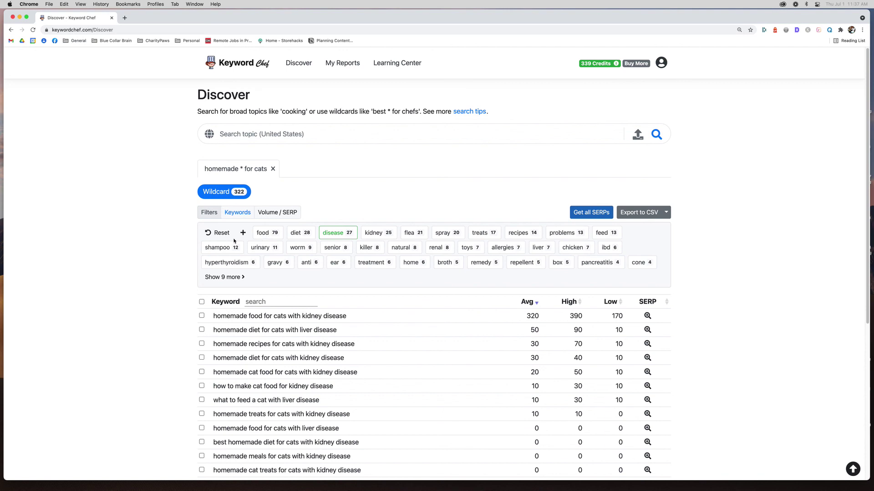
Add "toys" to the included keyword filters and look through the combined list.
click(466, 249)
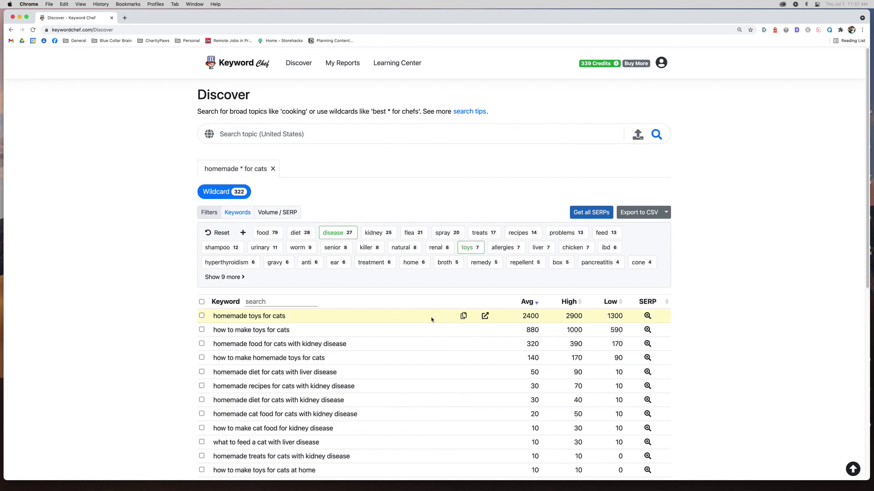
scroll(445, 332, down, 3)
scroll(443, 333, down, 10)
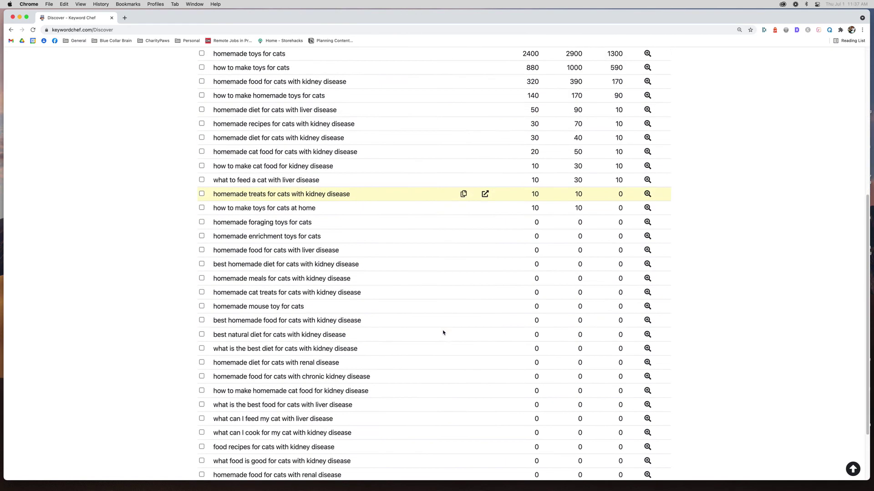
scroll(444, 333, up, 15)
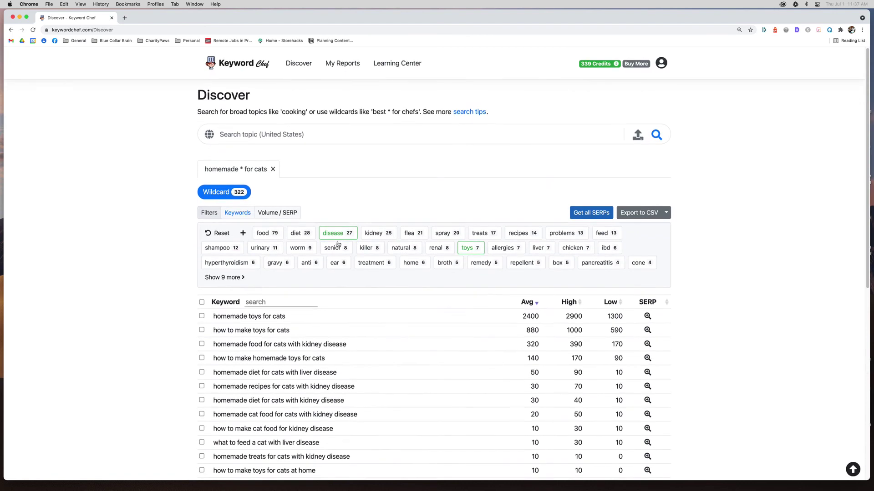
Switch the "disease" and "toys" keyword filters to excluded and include "repellent" instead.
click(331, 232)
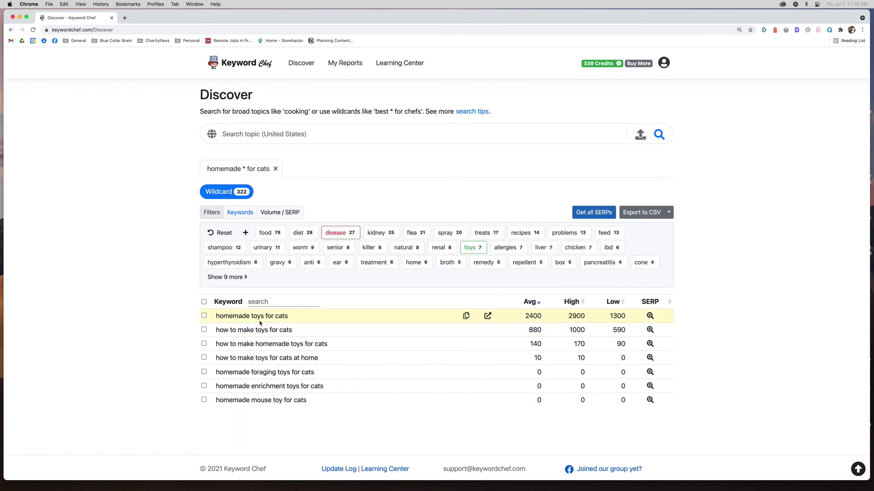
click(470, 247)
click(524, 264)
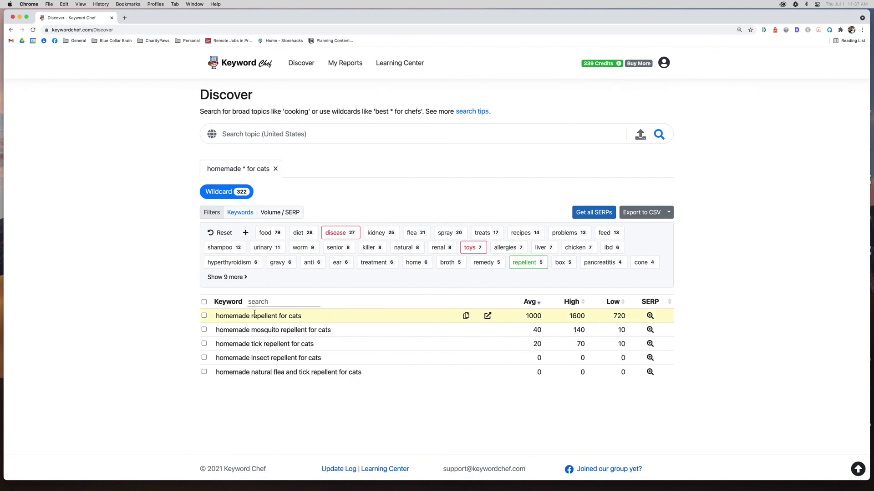